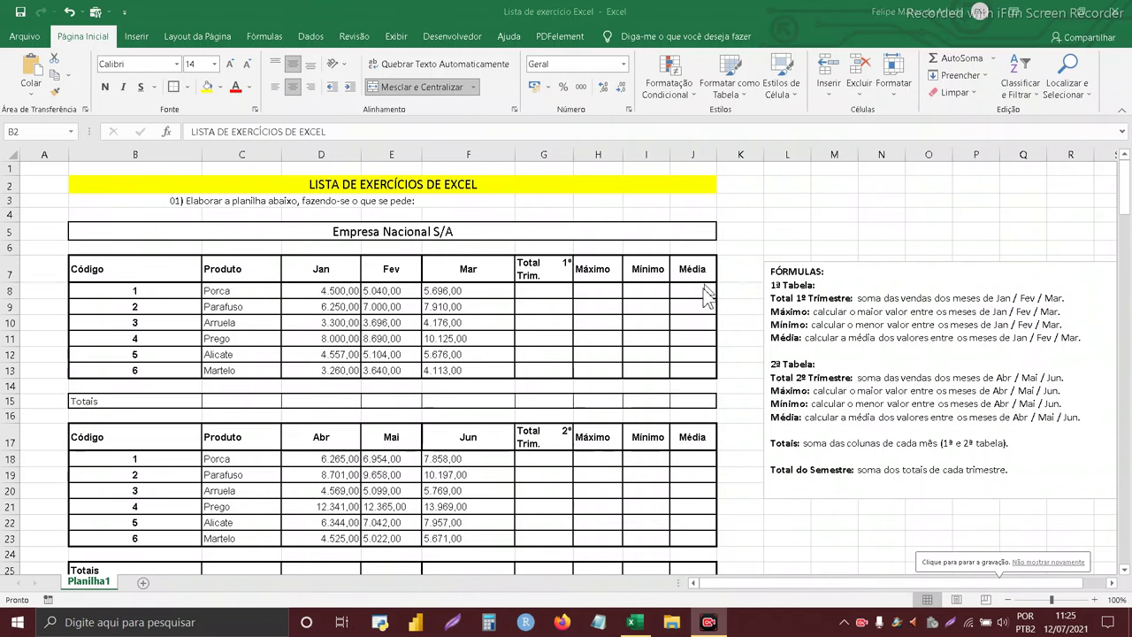
Review the Empresa Nacional S/A title and both trimester tables on the sheet
scroll(673, 297, "down", 6)
scroll(674, 297, "up", 1)
scroll(674, 297, "up", 5)
scroll(562, 246, "down", 1)
scroll(564, 247, "down", 4)
scroll(569, 257, "up", 5)
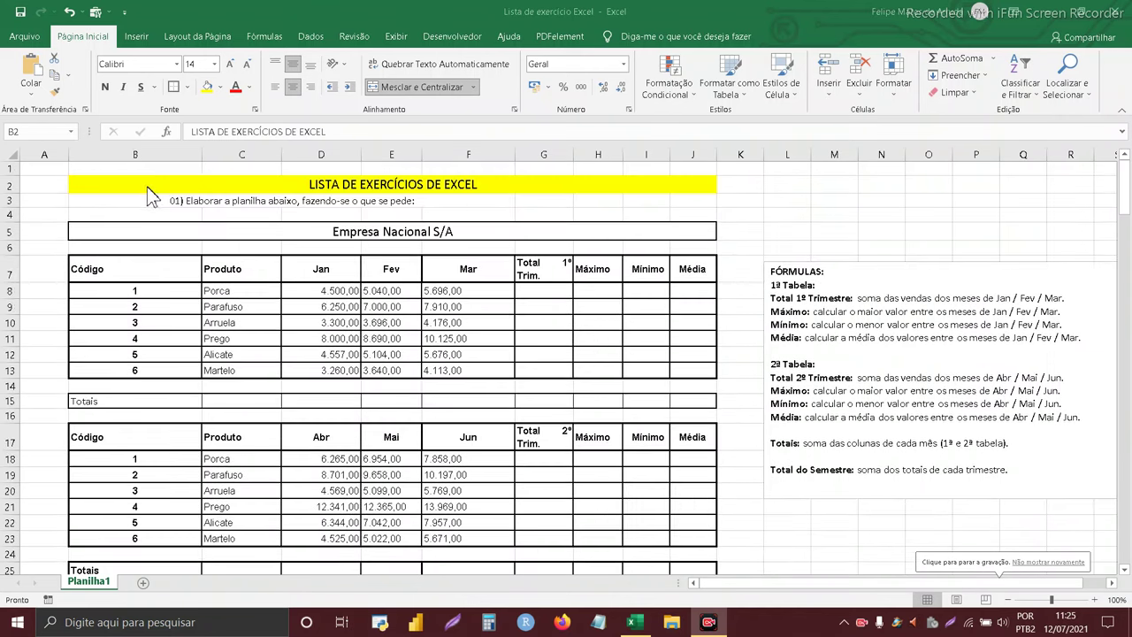
left_click(393, 229)
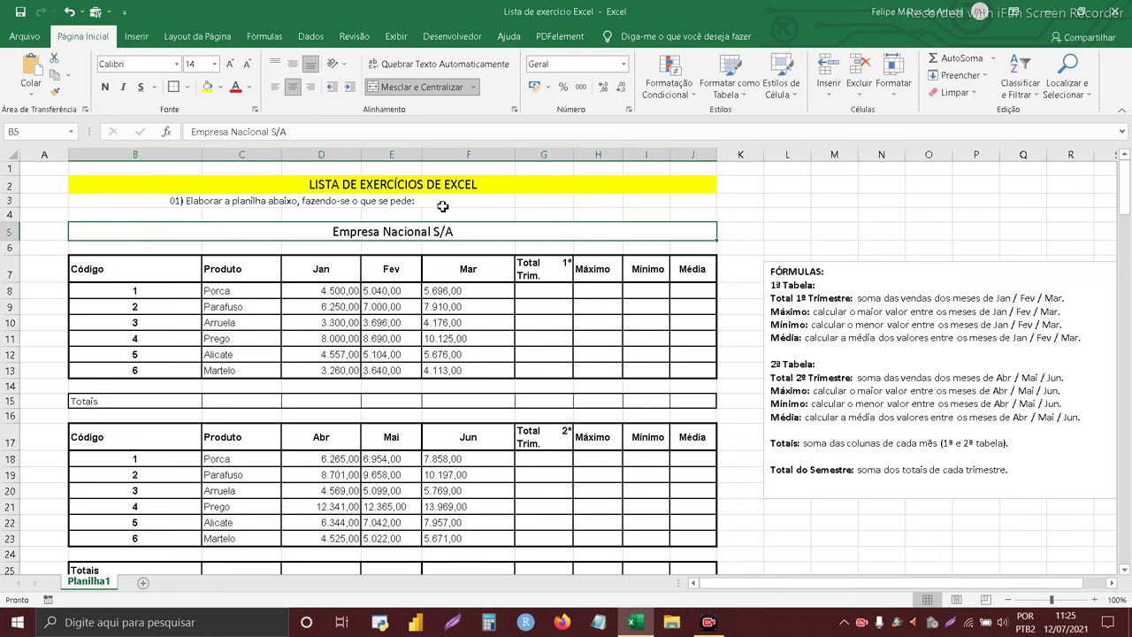
left_click(441, 205)
left_click(424, 234)
scroll(521, 255, "down", 7)
scroll(535, 258, "down", 8)
scroll(541, 265, "down", 7)
scroll(546, 267, "down", 5)
scroll(545, 273, "down", 6)
scroll(546, 279, "down", 6)
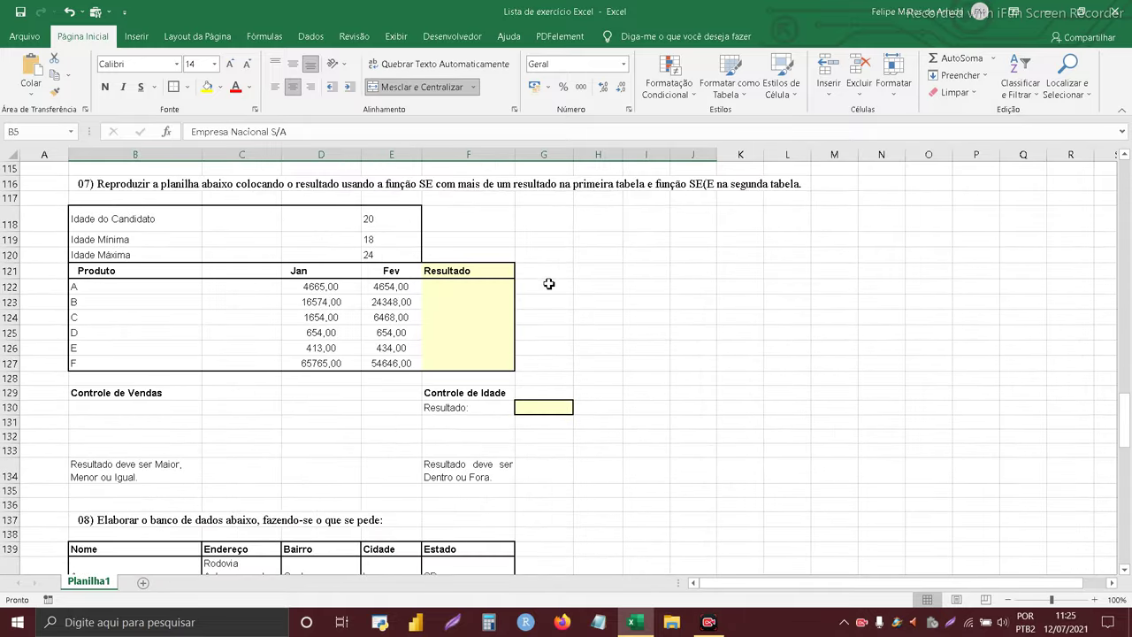
scroll(549, 265, "down", 5)
scroll(541, 252, "down", 7)
scroll(548, 261, "down", 6)
scroll(570, 279, "down", 2)
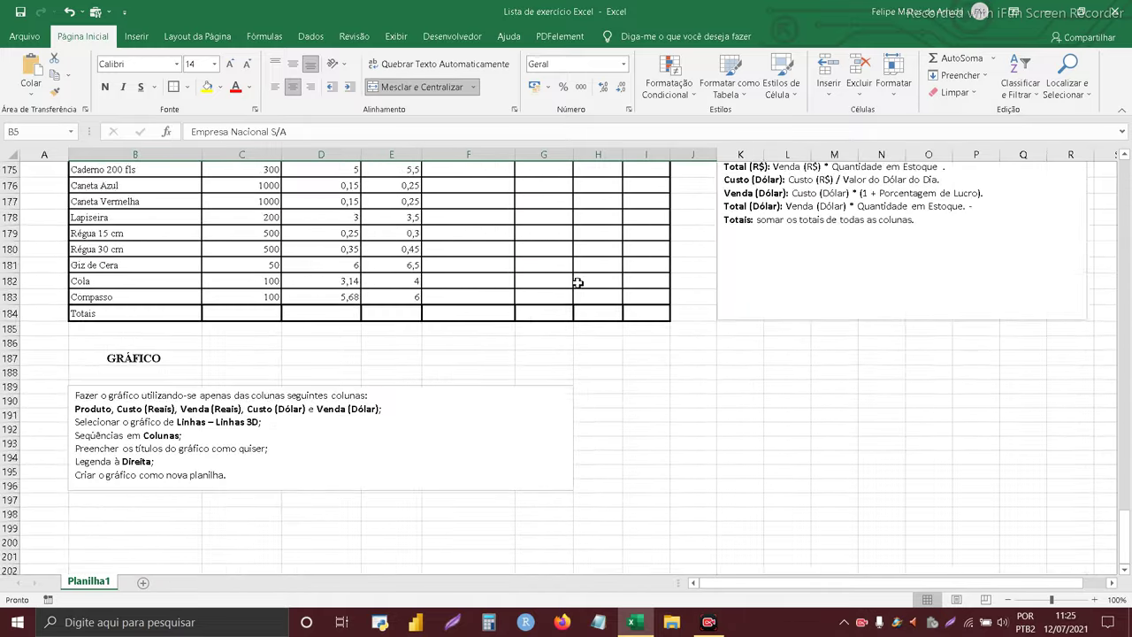
scroll(1057, 454, "up", 13)
Widen column G so 'Total 1º Trim.' and 'Total 2º Trim.' each fit on one line
left_click_drag(1122, 460, 1109, 173)
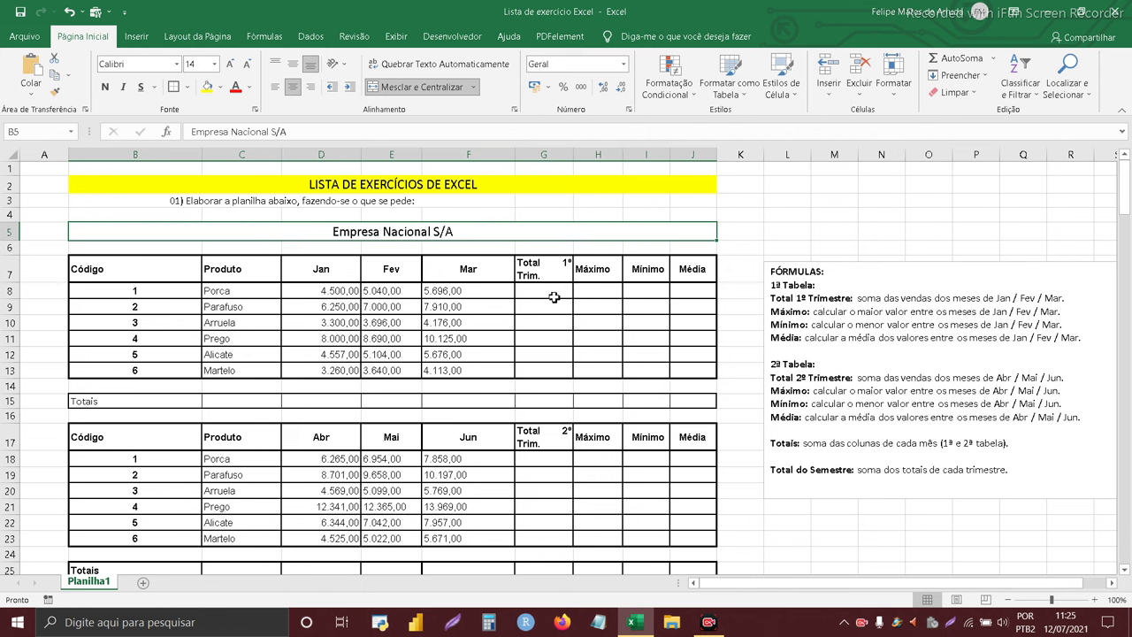
left_click_drag(573, 155, 591, 156)
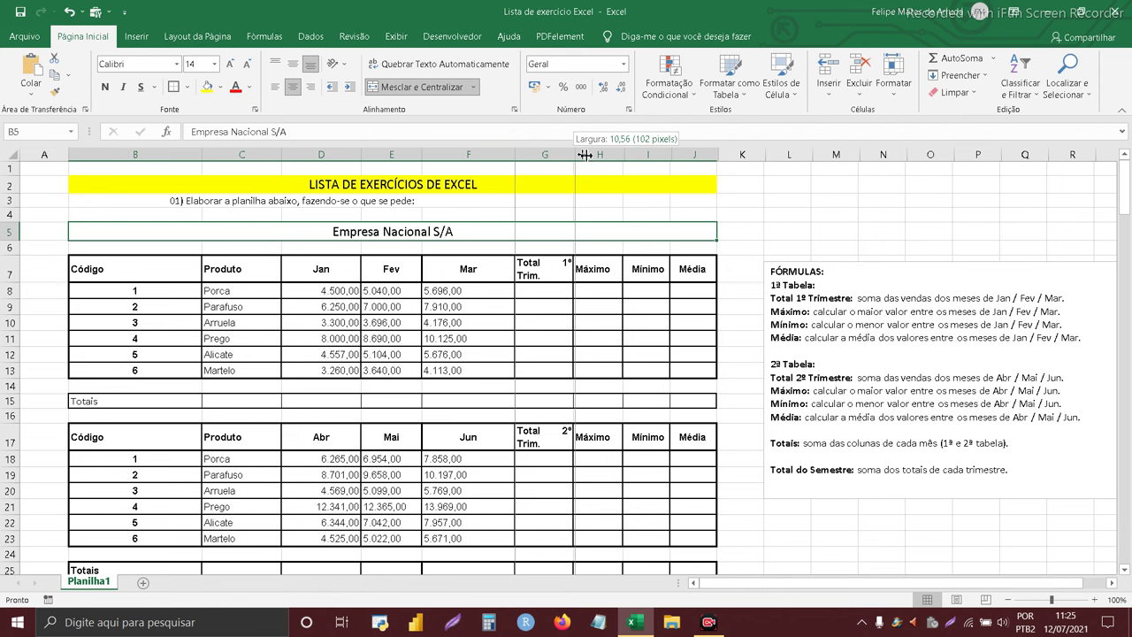
scroll(598, 336, "down", 3)
scroll(596, 340, "up", 3)
scroll(574, 347, "down", 8)
scroll(574, 348, "down", 7)
scroll(573, 349, "down", 8)
scroll(566, 355, "down", 5)
scroll(567, 355, "up", 1)
scroll(557, 358, "up", 2)
scroll(553, 363, "down", 9)
scroll(553, 366, "down", 1)
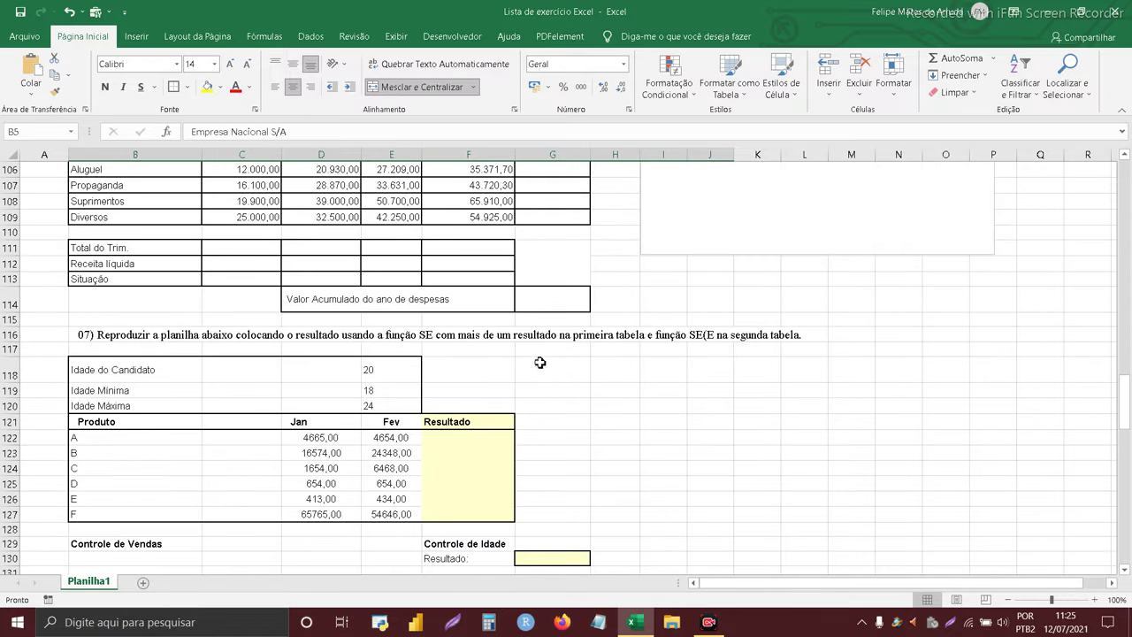
scroll(535, 380, "down", 6)
scroll(546, 384, "down", 5)
scroll(553, 387, "down", 5)
scroll(557, 384, "down", 6)
scroll(565, 389, "down", 7)
scroll(567, 407, "up", 7)
scroll(583, 429, "up", 8)
scroll(602, 431, "up", 8)
scroll(607, 429, "up", 10)
scroll(607, 433, "up", 8)
scroll(609, 442, "up", 7)
scroll(610, 447, "up", 8)
scroll(609, 442, "up", 7)
scroll(607, 444, "up", 2)
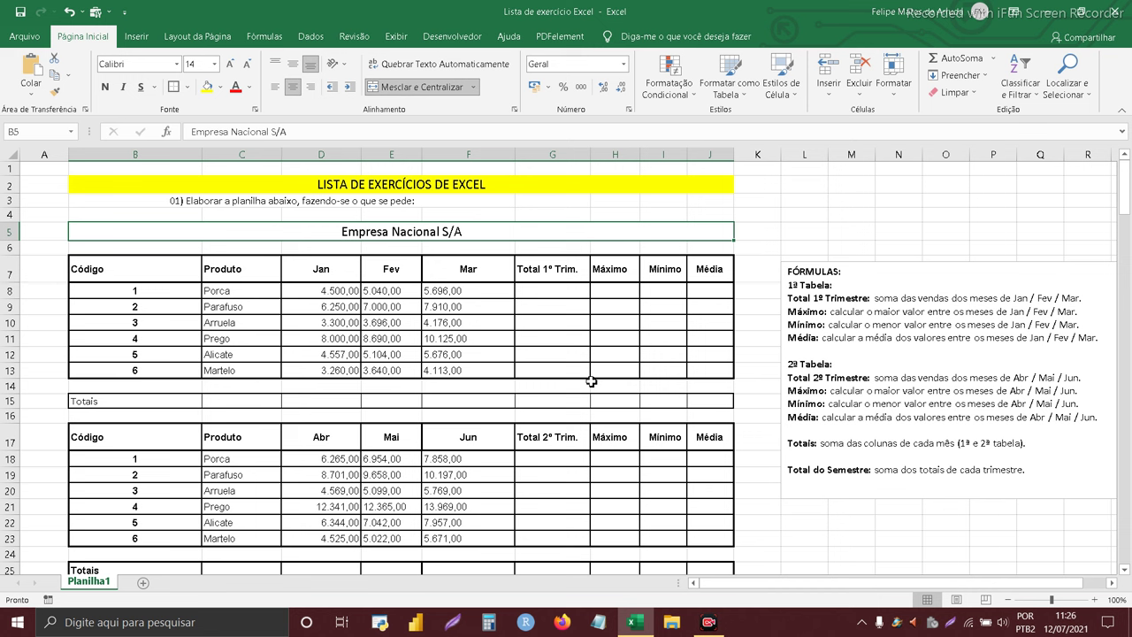
left_click(171, 203)
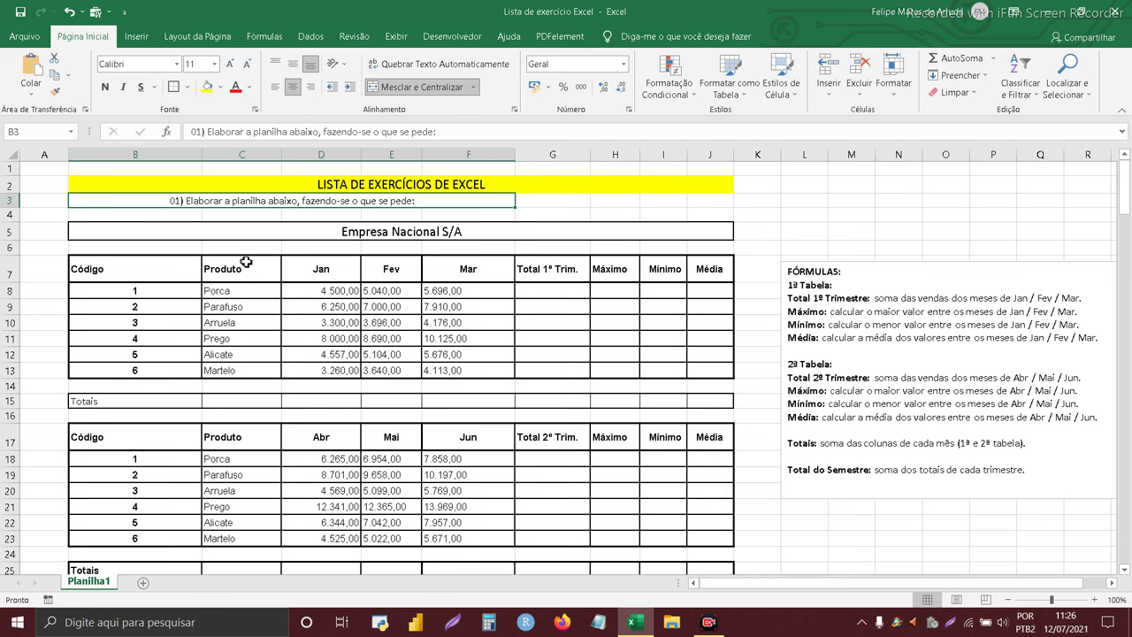
scroll(265, 263, "down", 10)
scroll(269, 265, "down", 8)
scroll(269, 265, "down", 8)
scroll(269, 265, "down", 7)
scroll(268, 265, "down", 8)
scroll(269, 265, "down", 7)
scroll(268, 286, "down", 8)
scroll(275, 292, "down", 4)
scroll(301, 293, "down", 4)
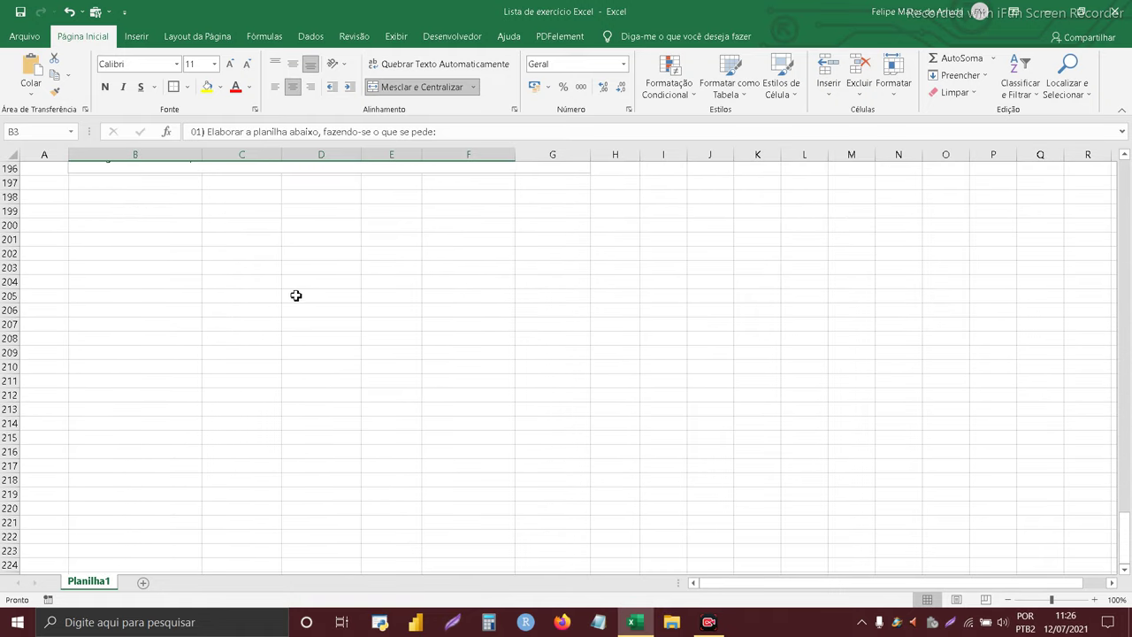
scroll(302, 286, "up", 7)
scroll(302, 285, "up", 7)
scroll(301, 285, "up", 7)
scroll(301, 285, "up", 4)
scroll(299, 285, "up", 3)
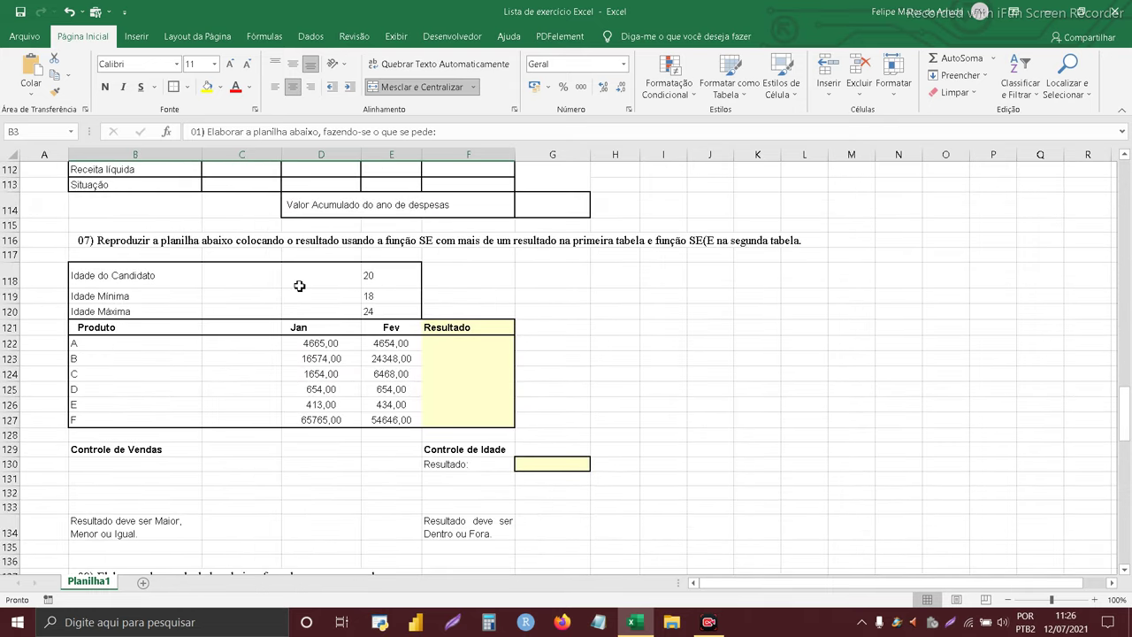
scroll(299, 286, "up", 1)
scroll(300, 284, "up", 12)
scroll(301, 285, "up", 8)
scroll(305, 281, "up", 15)
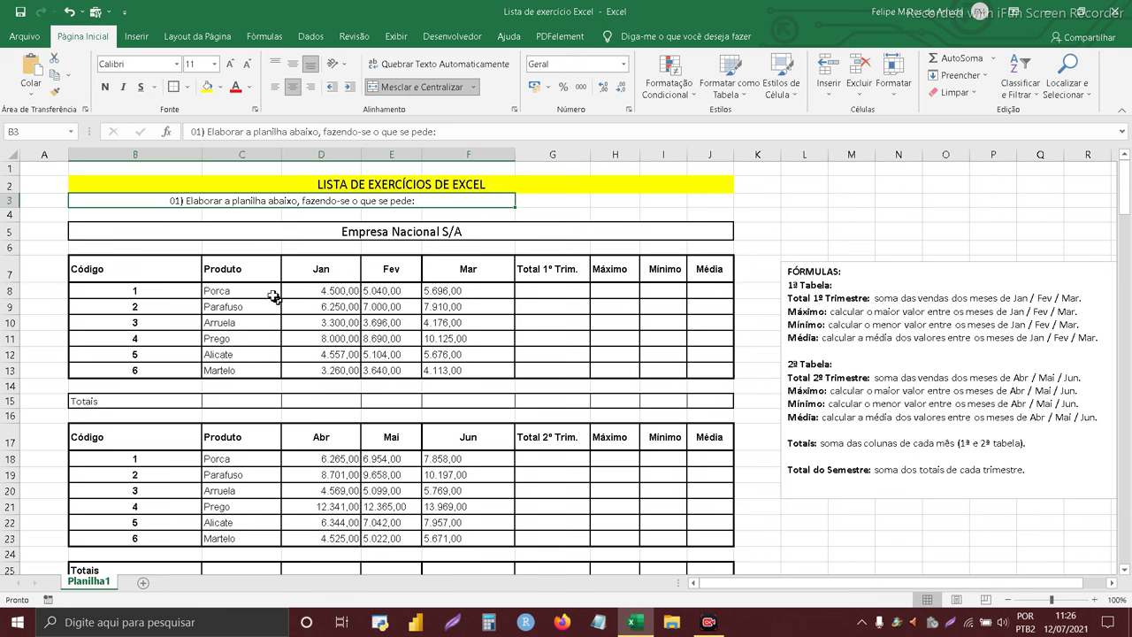
left_click(426, 234)
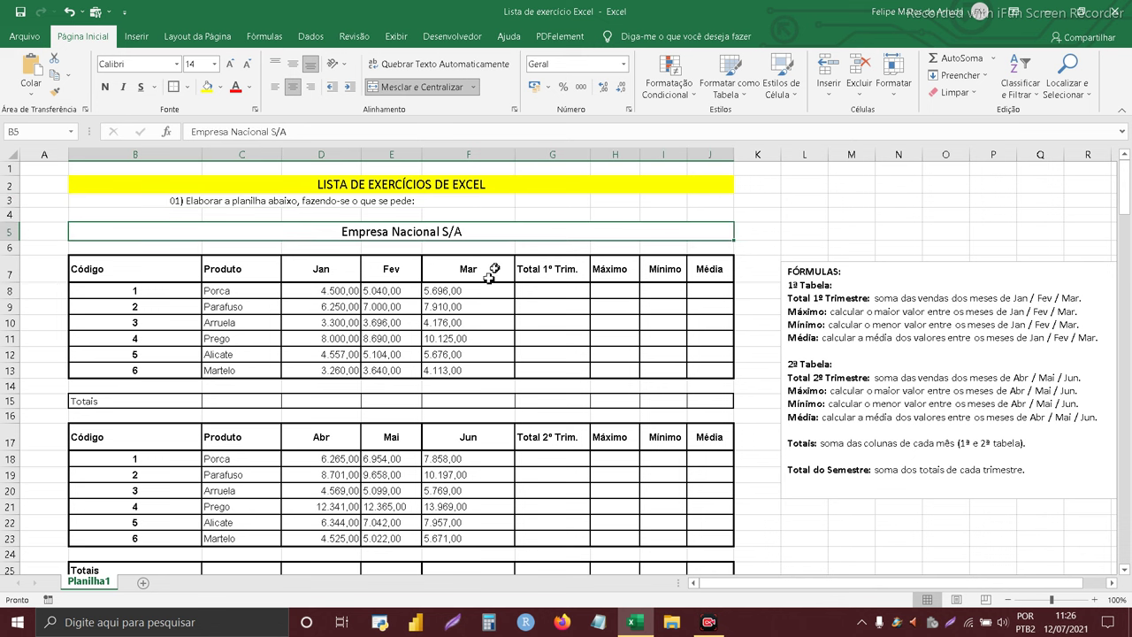
left_click(151, 288)
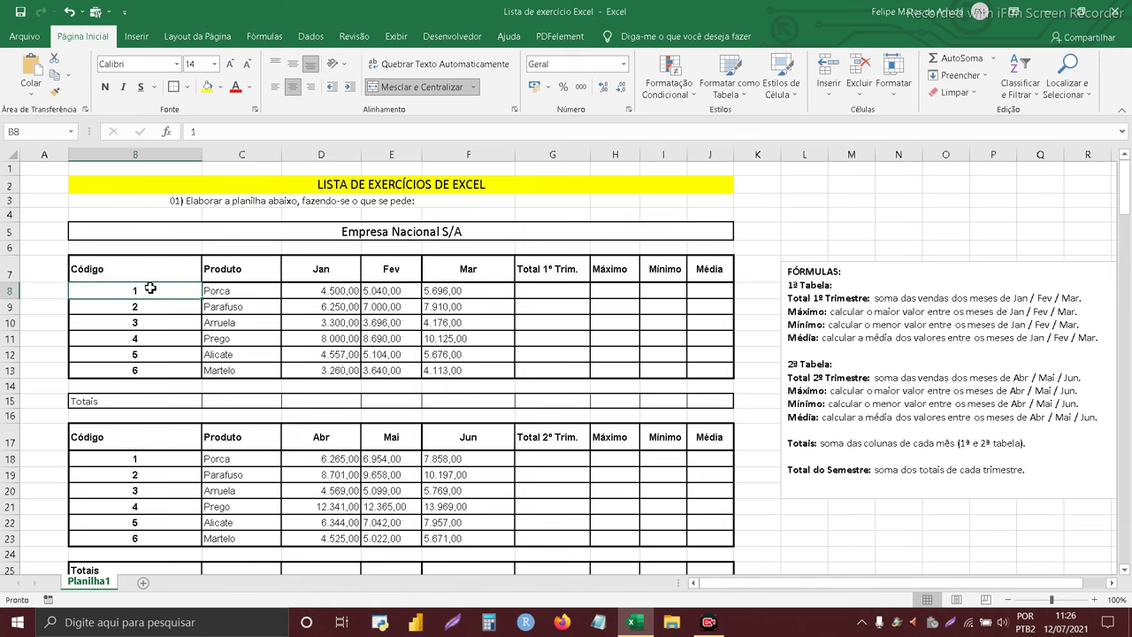
Center the first table's heading row B7:J7, Código through Média
left_click_drag(150, 289, 137, 370)
mouse_move(114, 265)
left_mouse_down()
mouse_move(509, 296)
mouse_move(708, 270)
left_mouse_up()
left_click(292, 87)
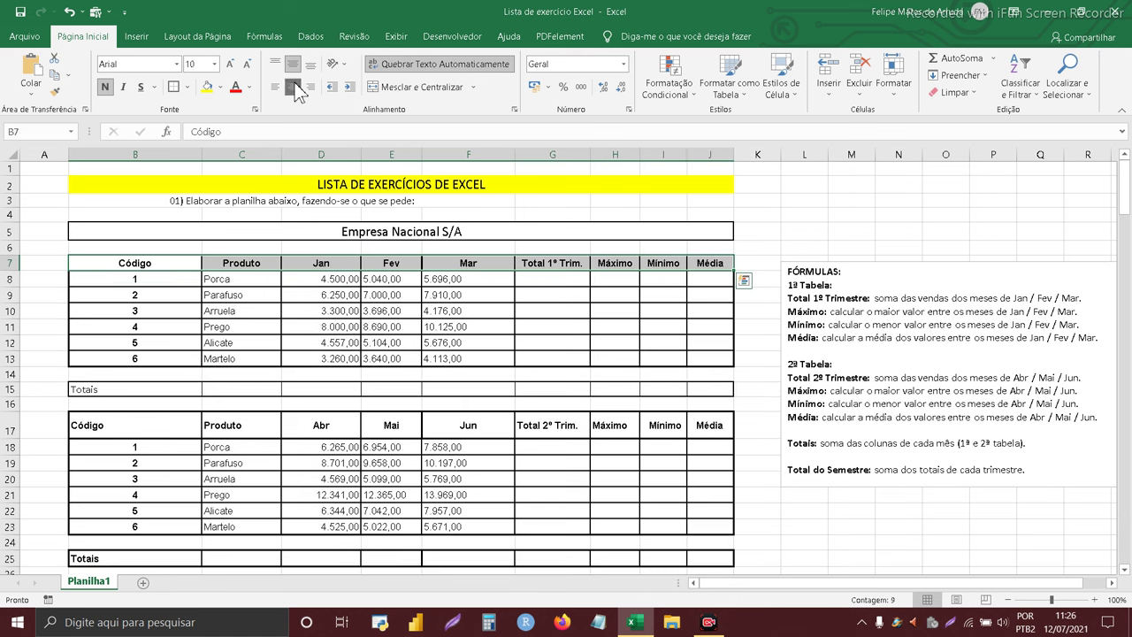
Check the first table's product codes, product names and January values
left_click(235, 301)
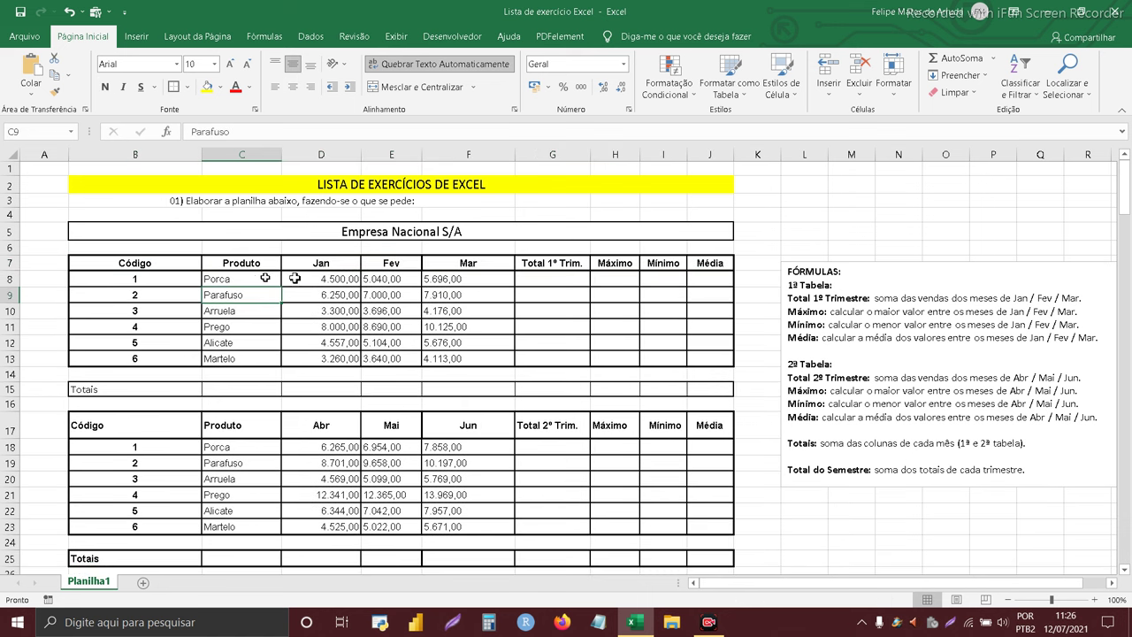
left_click(327, 264)
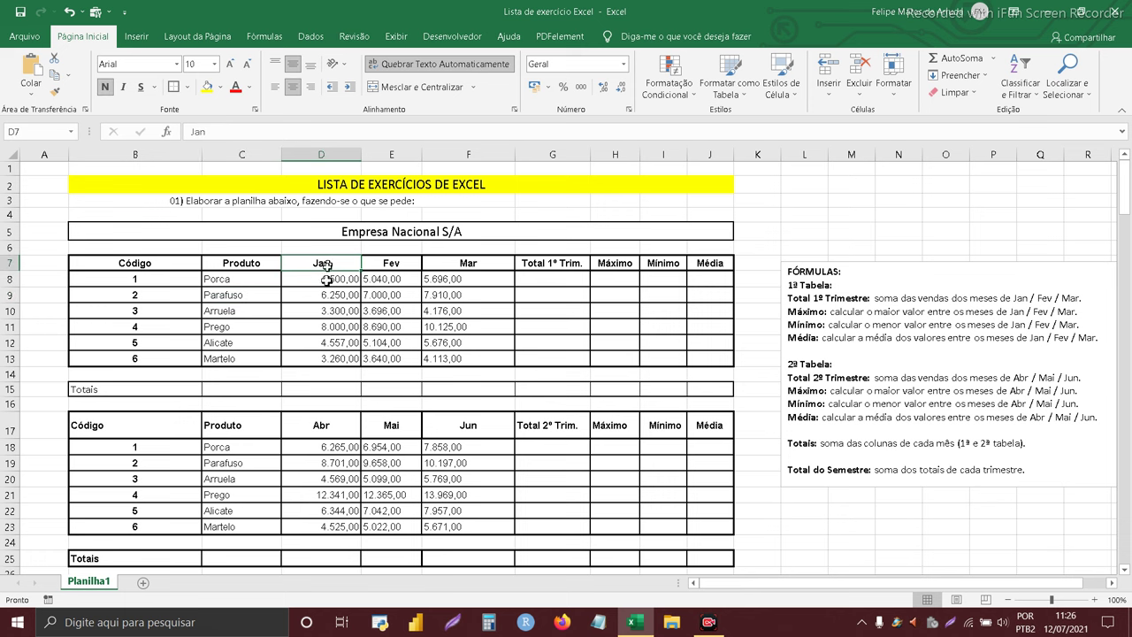
left_click_drag(164, 284, 165, 296)
left_click(161, 293)
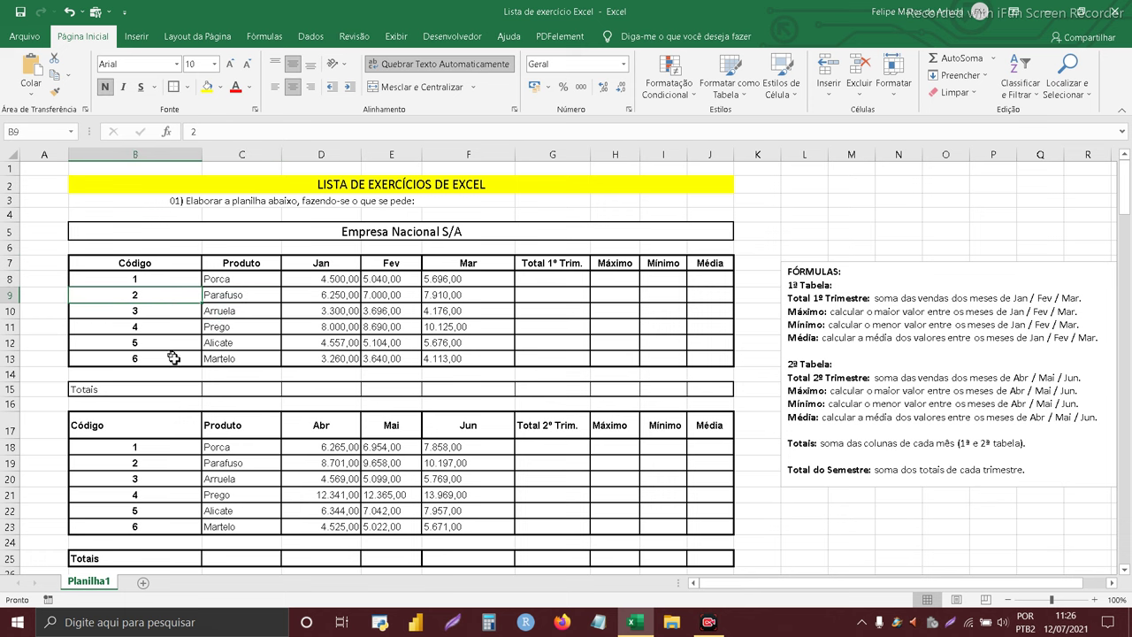
left_click_drag(237, 279, 244, 358)
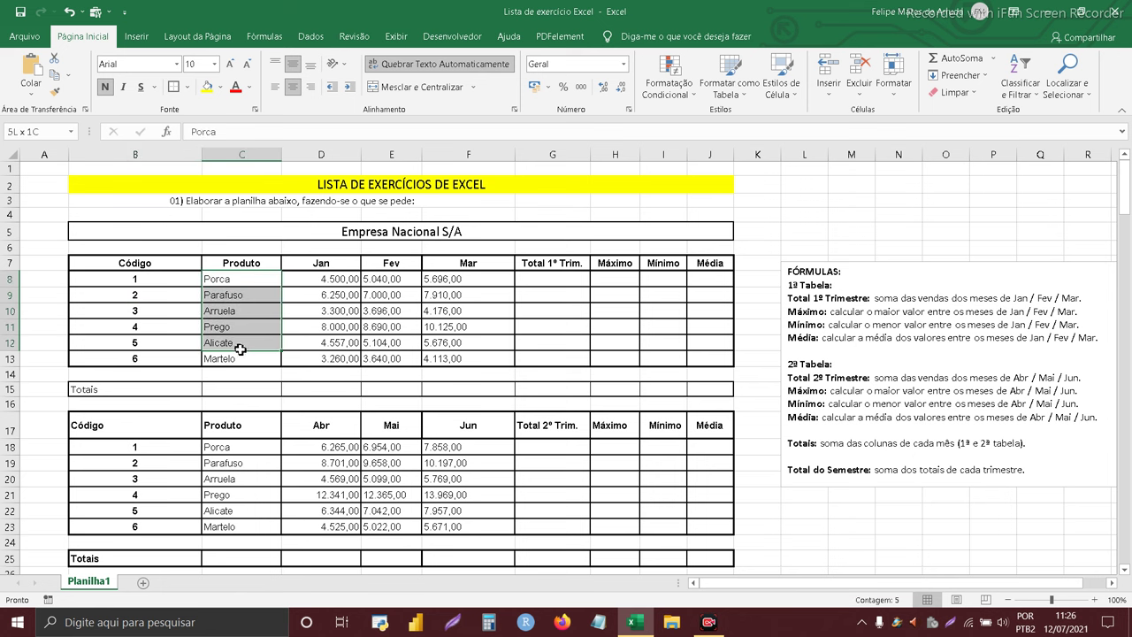
left_click_drag(311, 280, 313, 358)
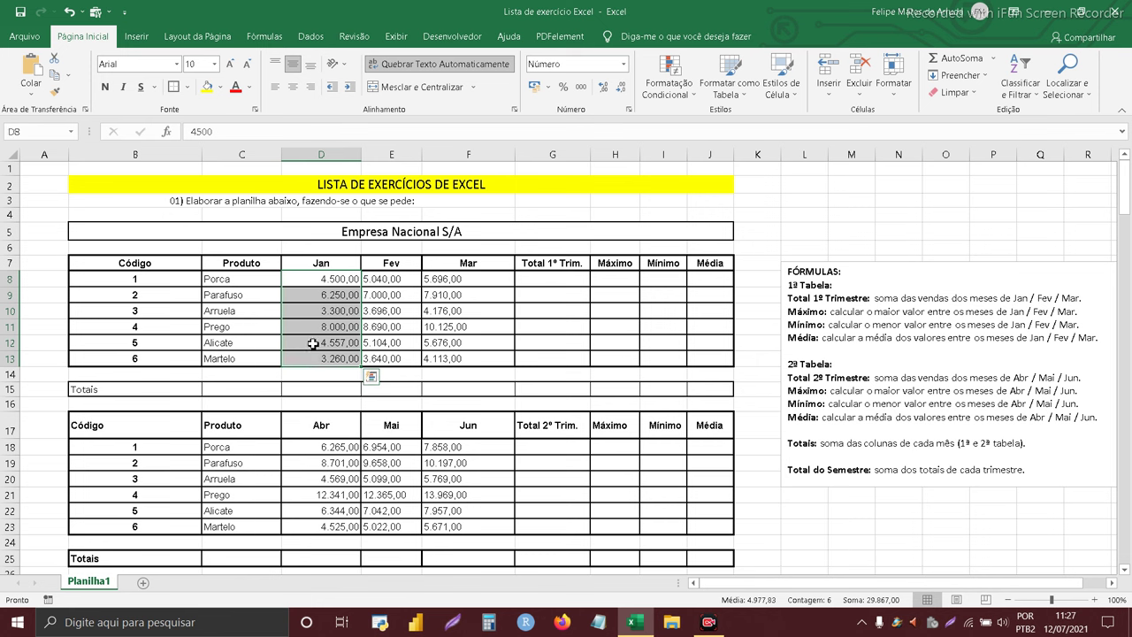
Apply R$ accounting format to the first table's Jan, Fev and Mar values, D8:F13
left_click(250, 279)
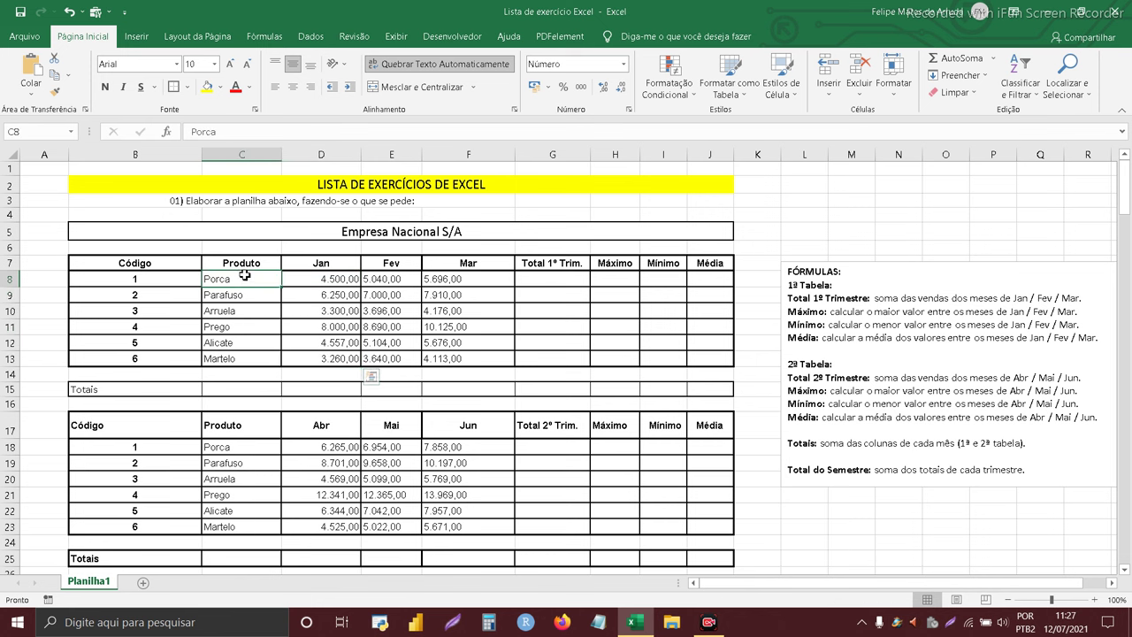
mouse_move(306, 283)
left_mouse_down()
mouse_move(333, 363)
mouse_move(376, 354)
left_mouse_up()
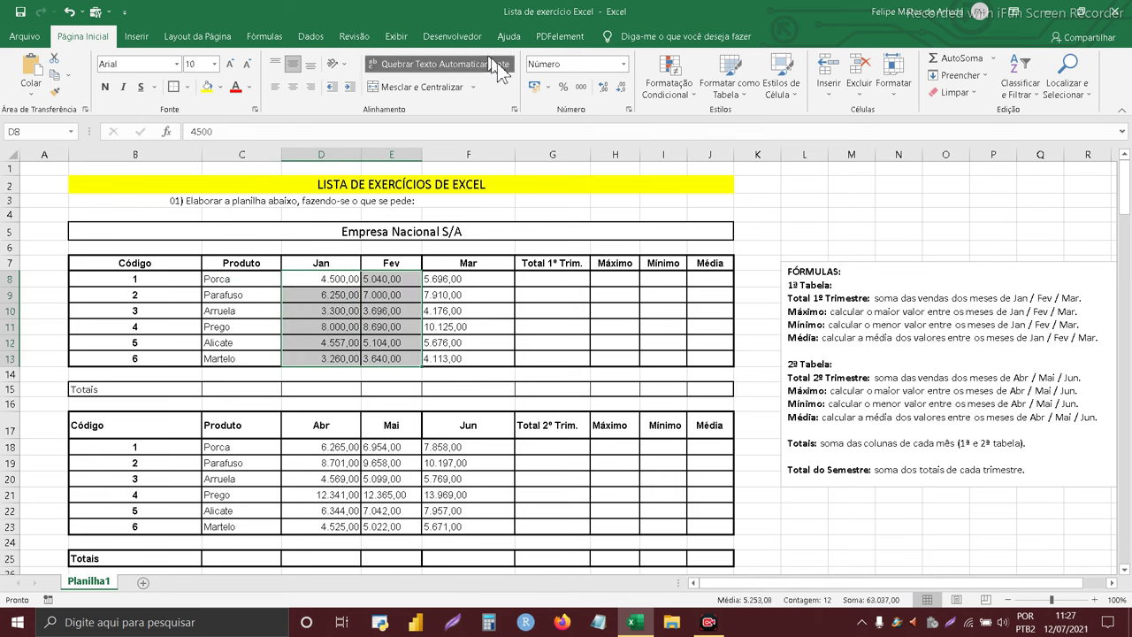
left_click(534, 89)
left_click_drag(470, 281, 486, 355)
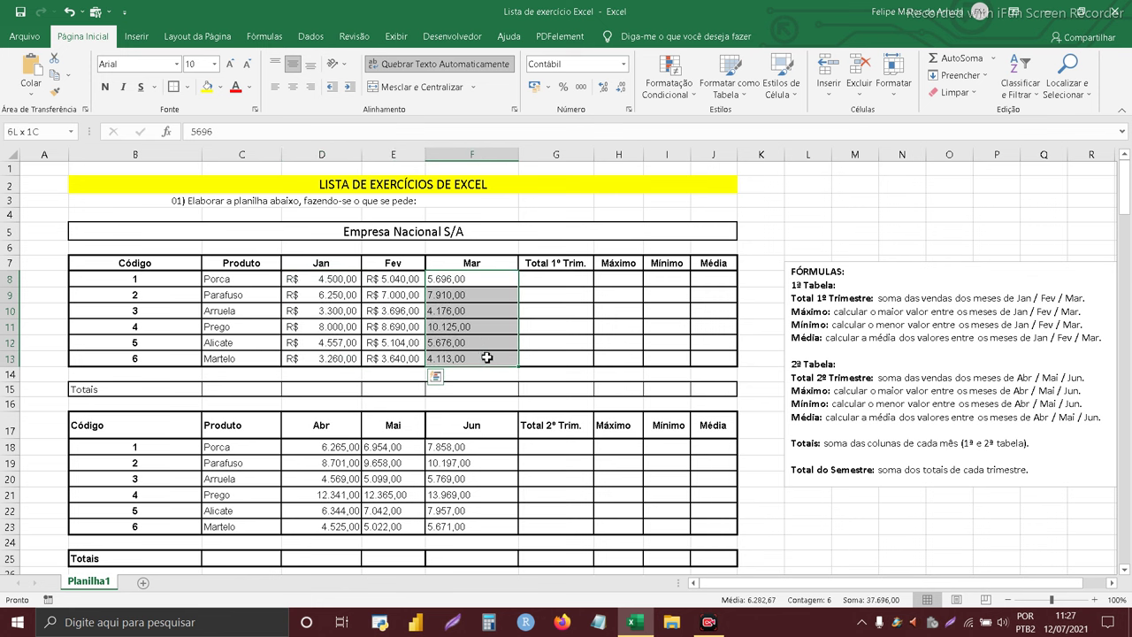
left_click(533, 88)
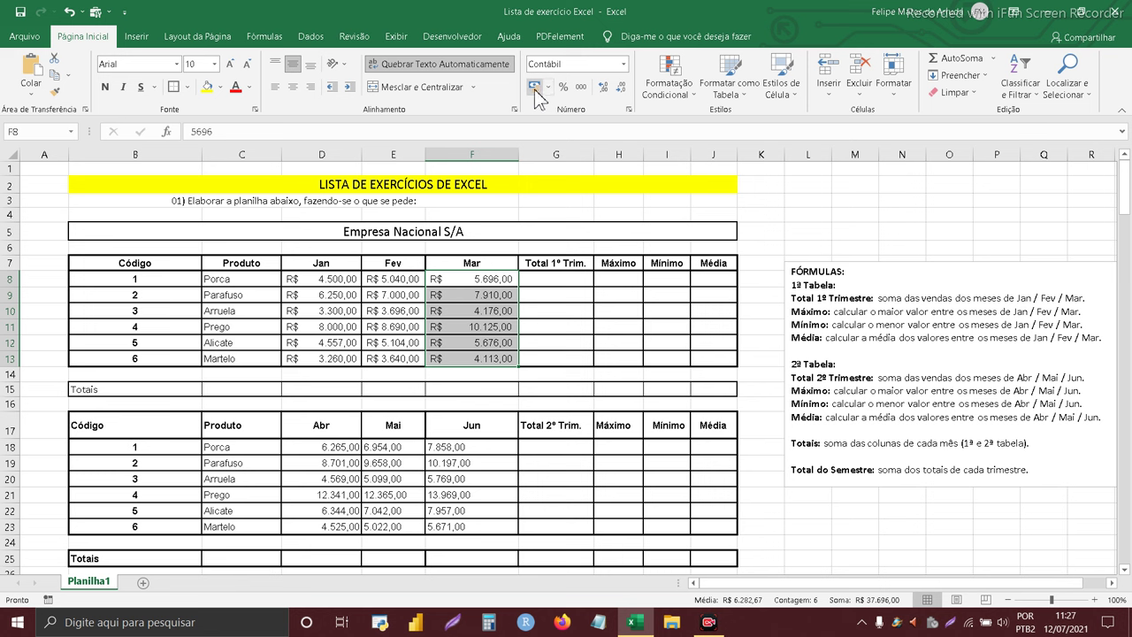
left_click(566, 279)
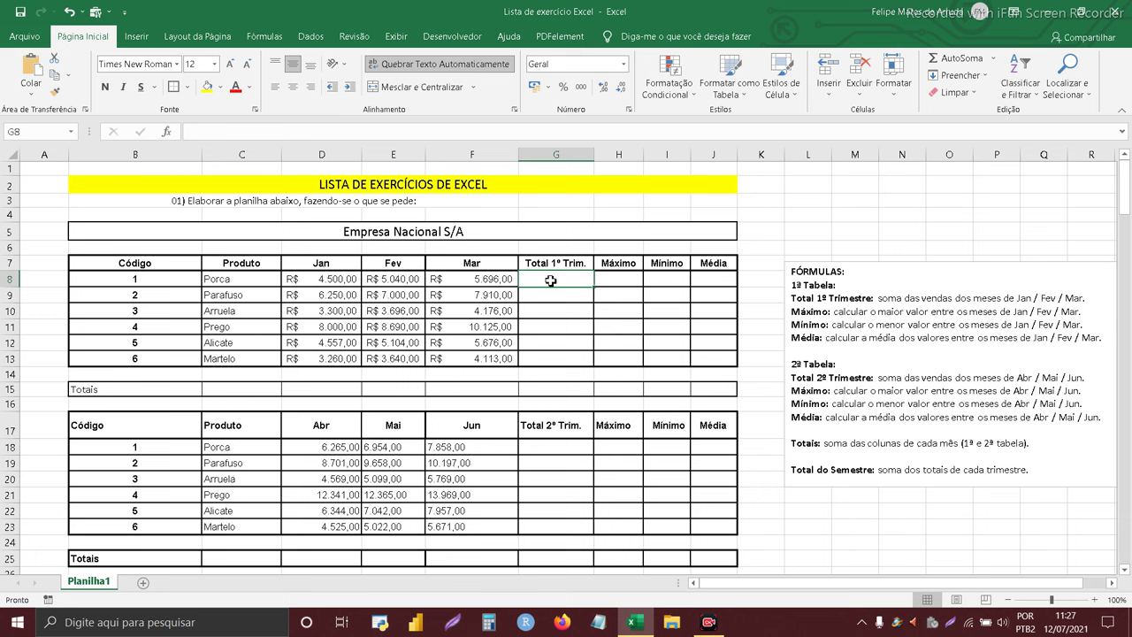
left_click(560, 264)
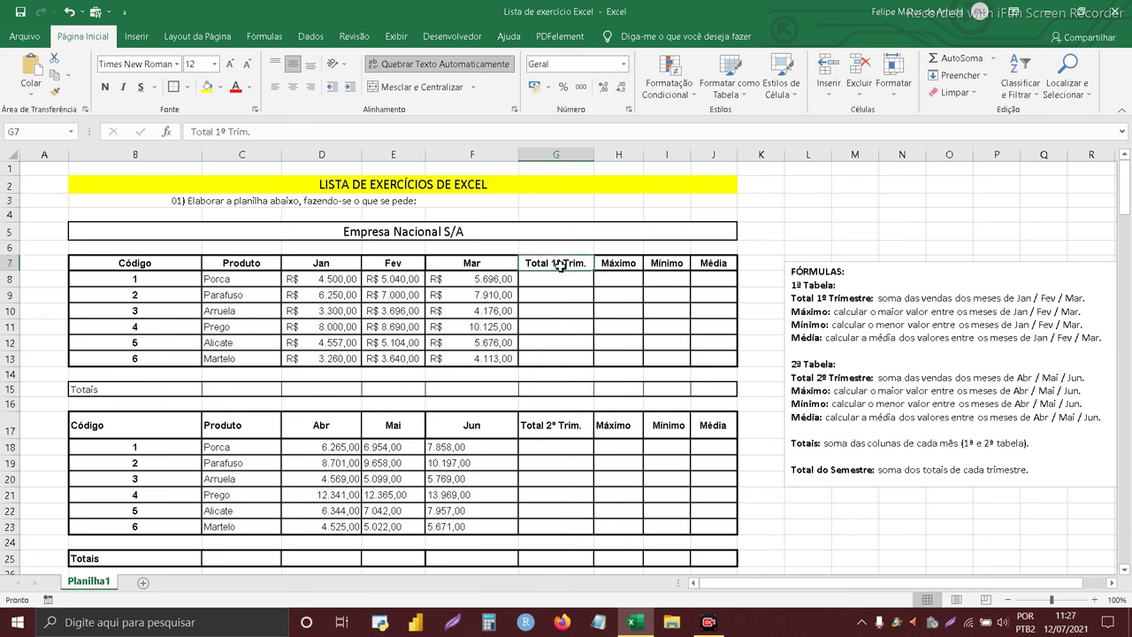
left_click(610, 265)
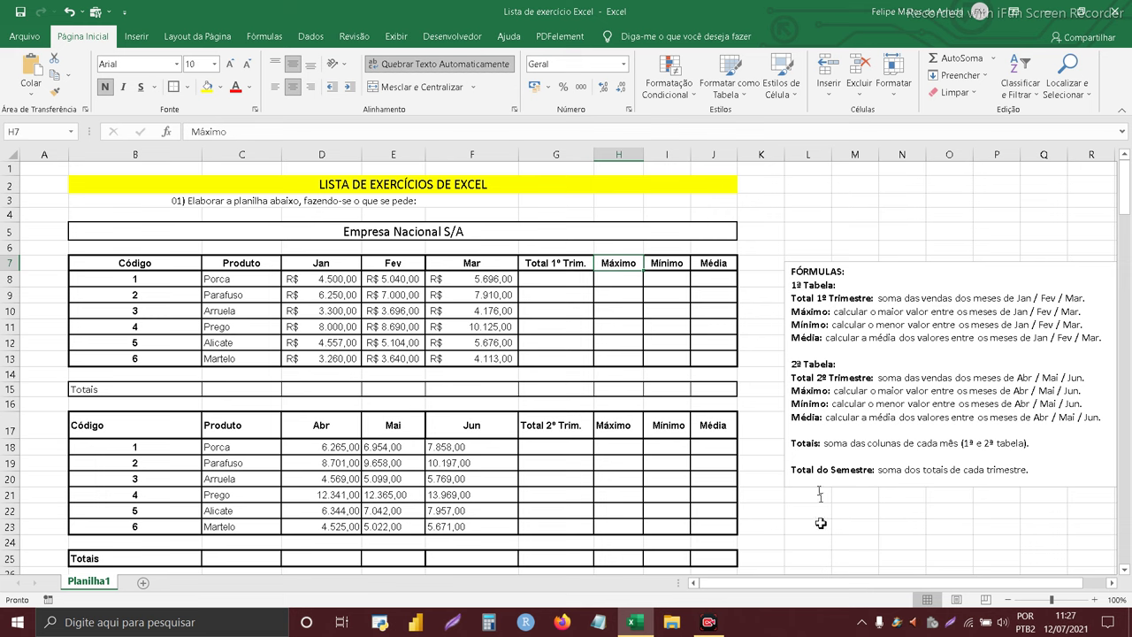
left_click(665, 267)
left_click(714, 265)
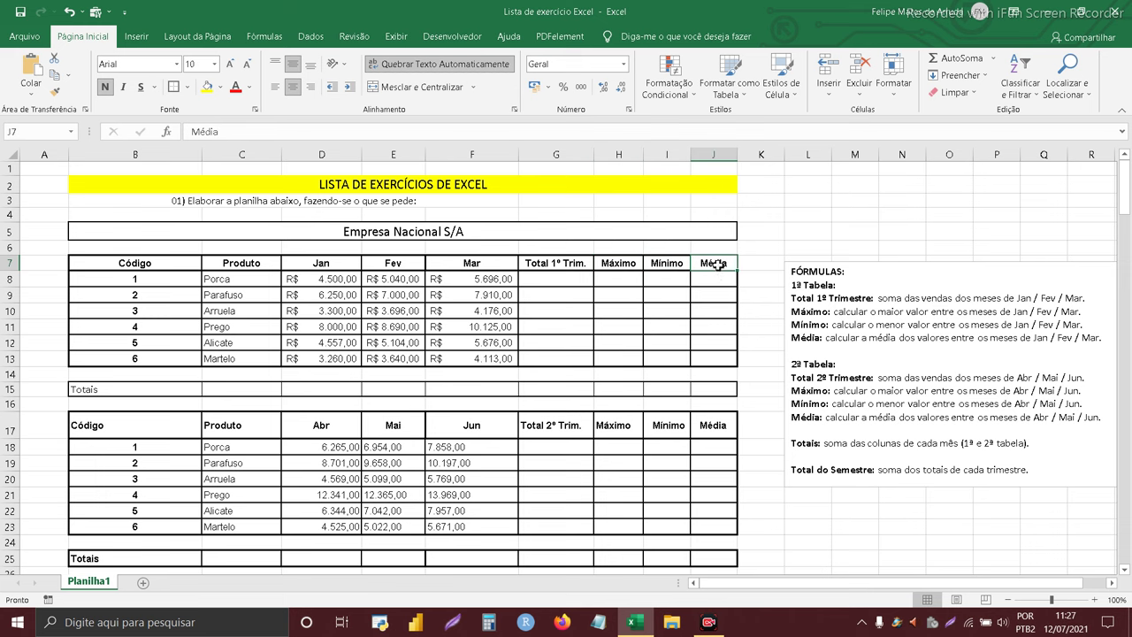
left_click_drag(759, 590, 827, 584)
left_click_drag(829, 298, 1035, 299)
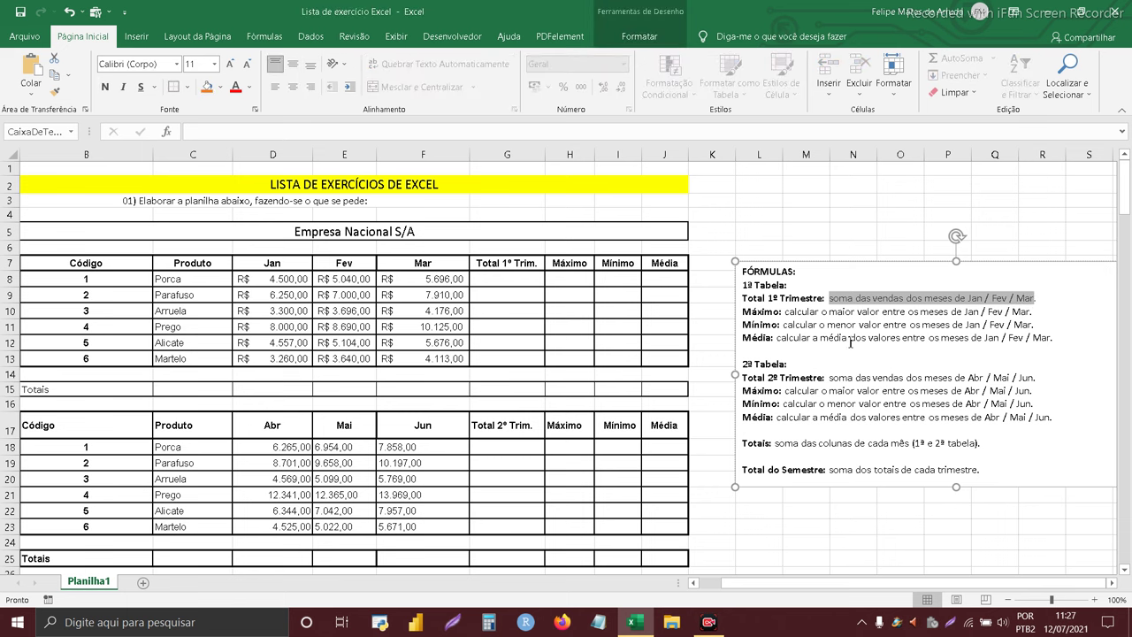
left_click_drag(784, 312, 1027, 315)
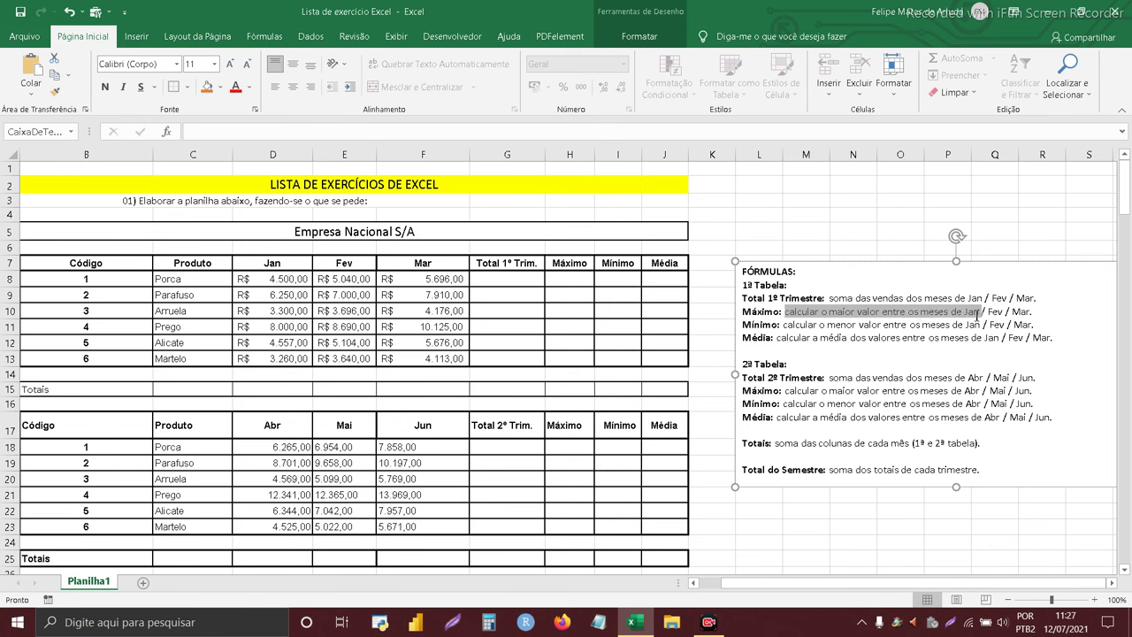
double_click(767, 314)
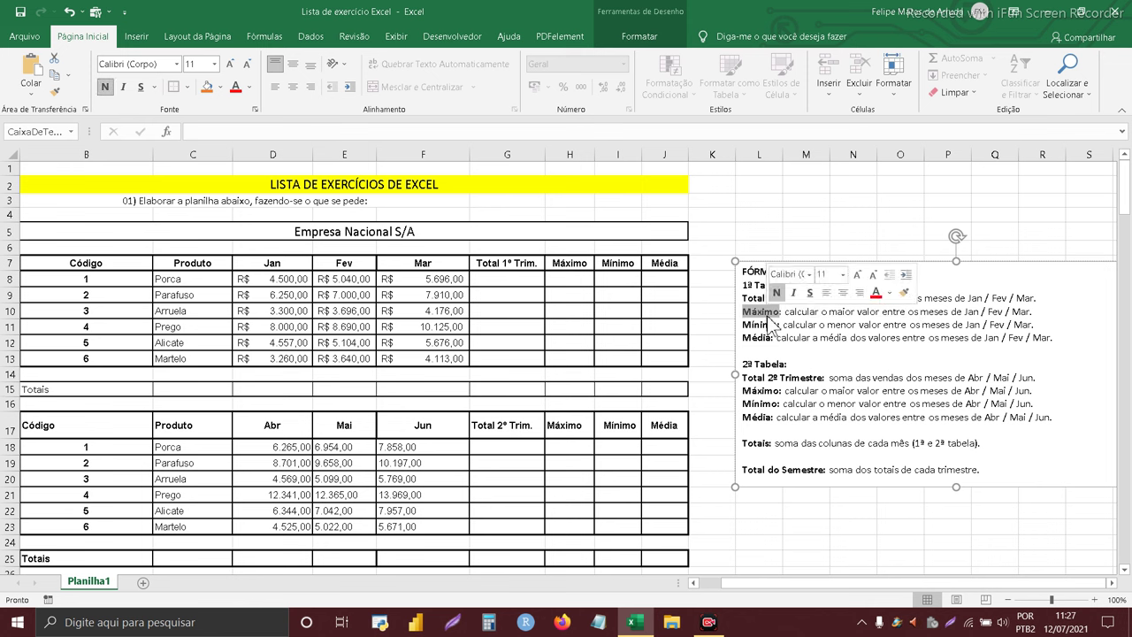
double_click(769, 325)
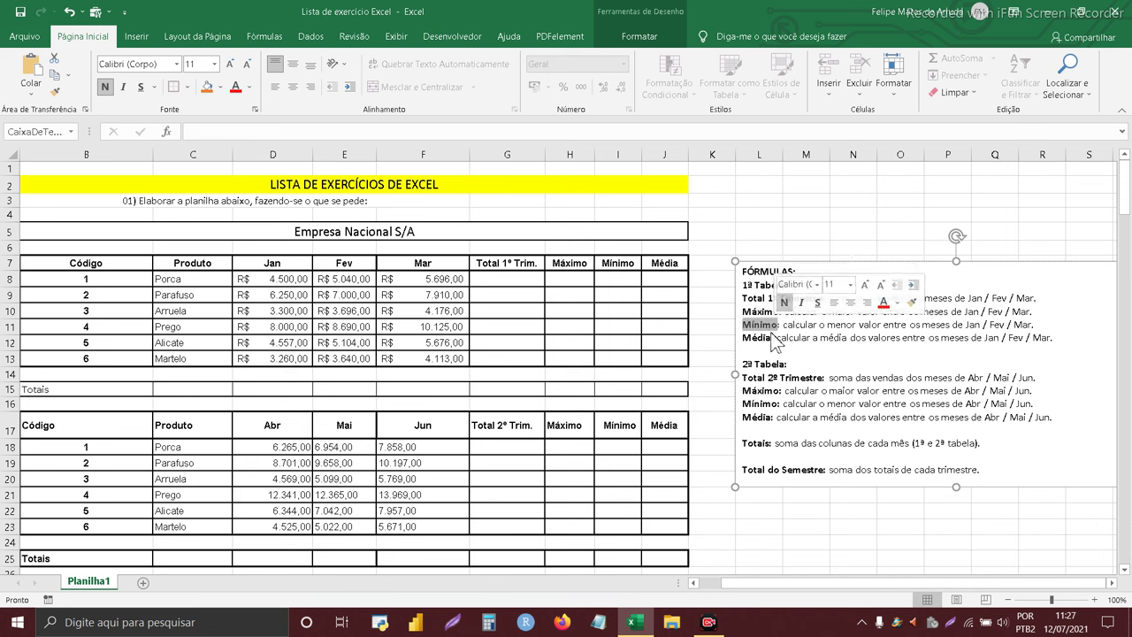
double_click(763, 337)
left_click_drag(778, 339, 1045, 344)
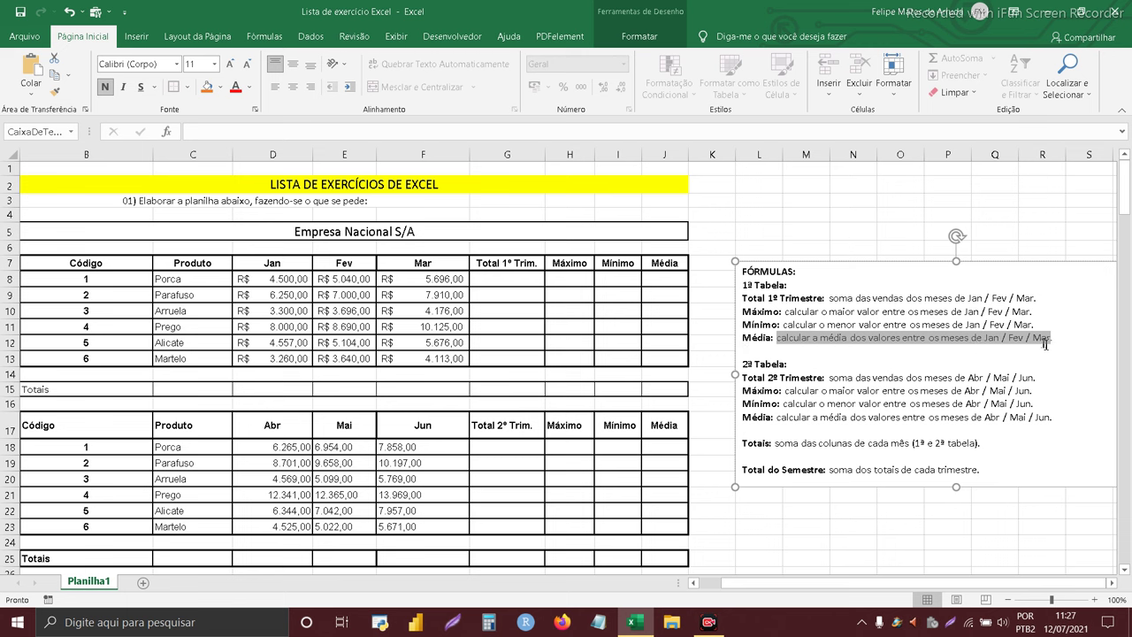
left_click(741, 571)
left_click_drag(741, 580, 730, 581)
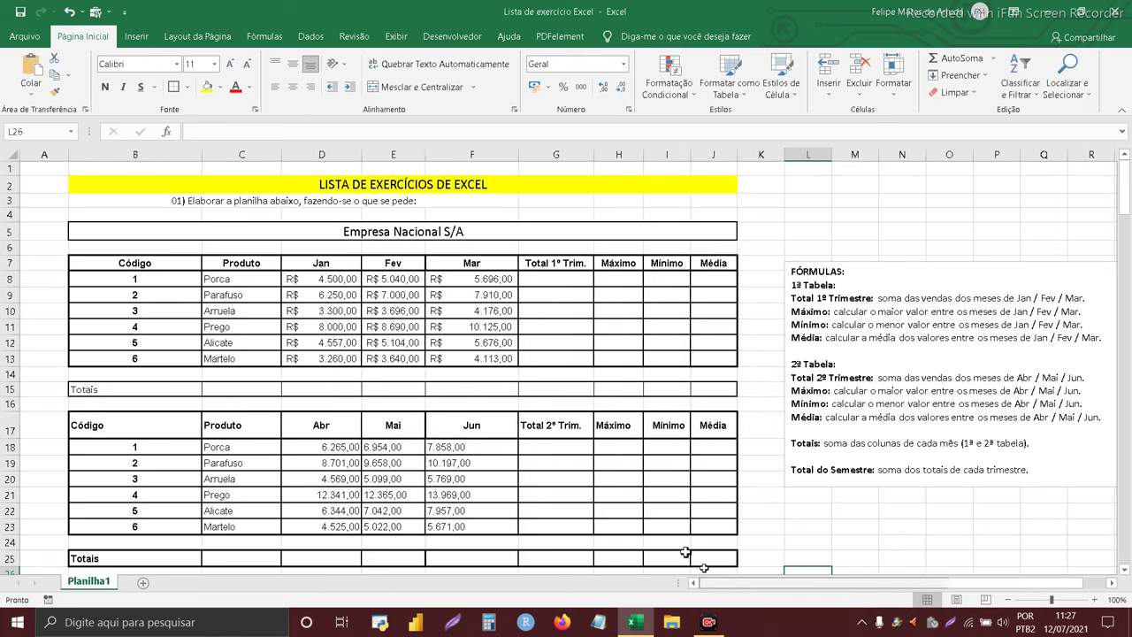
Enter =SOMA(D8;E8;F8) in G8 for Parafuso's first-trimester total
left_click(563, 283)
type("=")
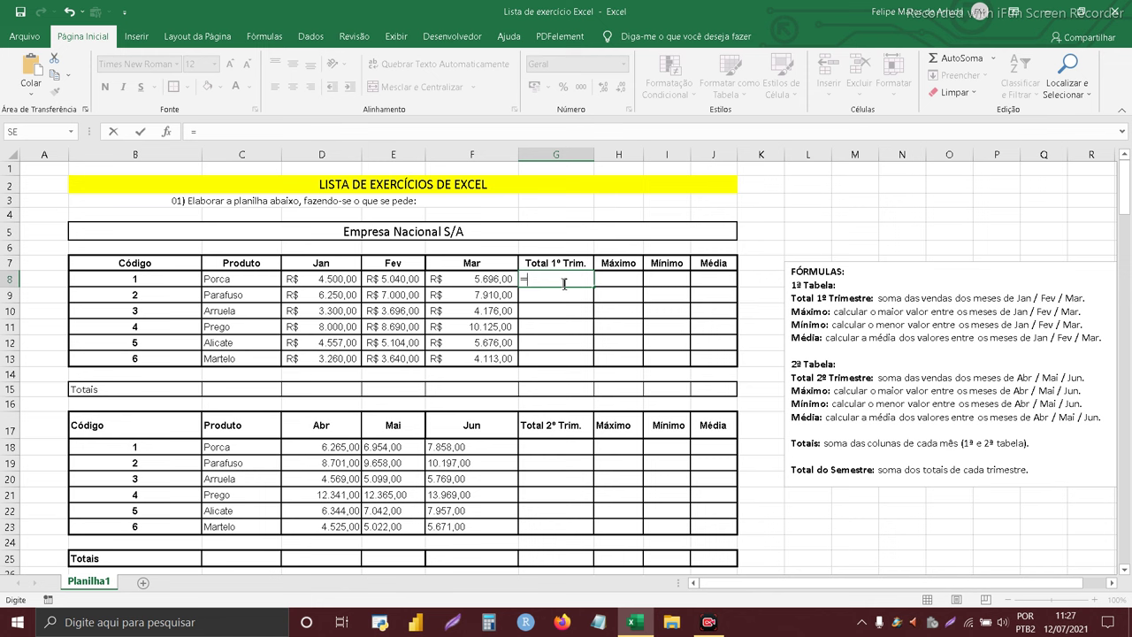
type("SOMA")
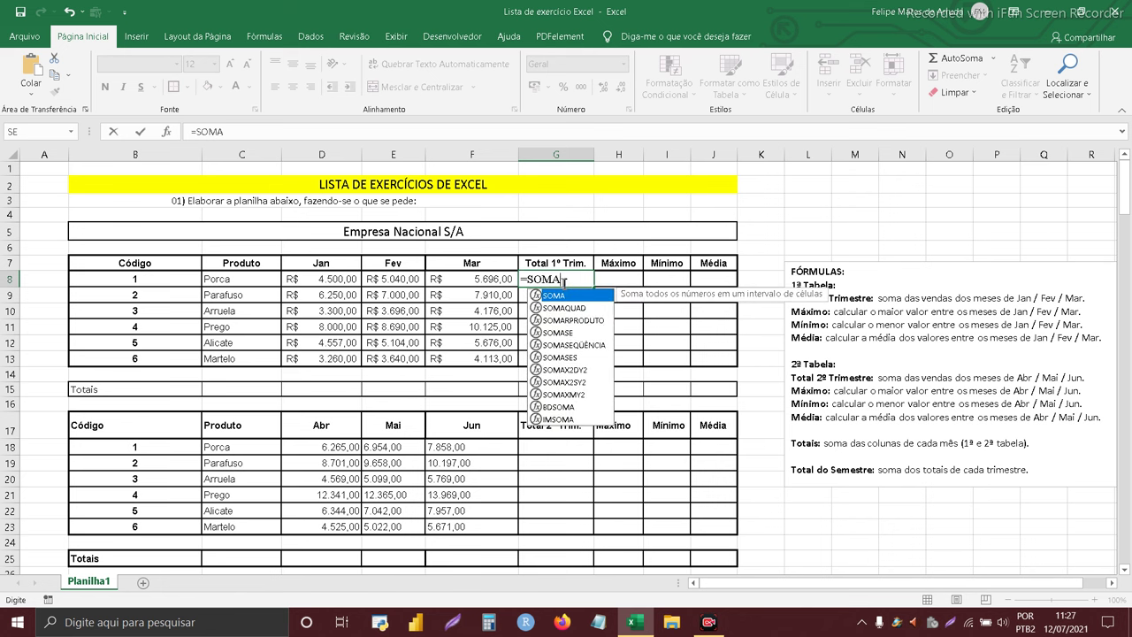
type("(")
left_click(319, 281)
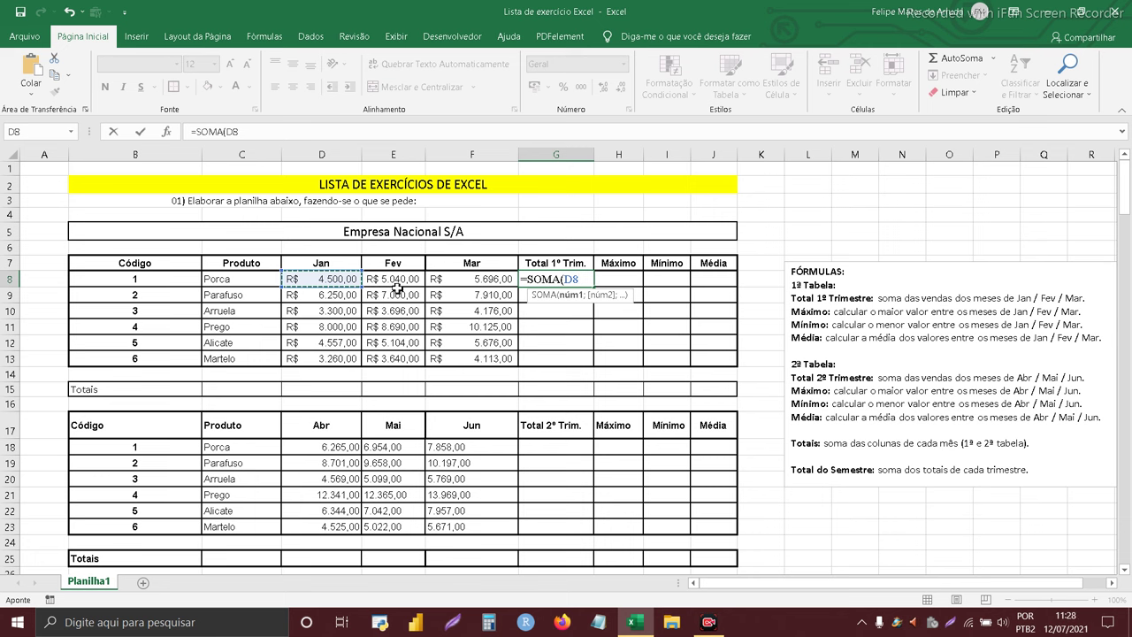
type(";")
left_click(396, 283)
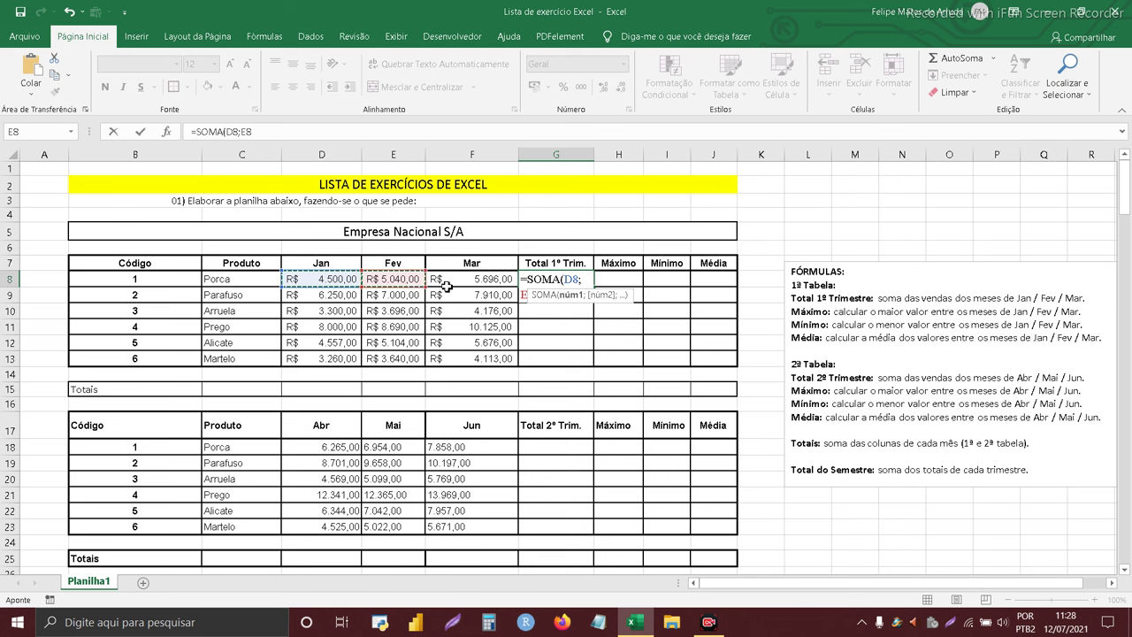
type(";")
left_click(449, 282)
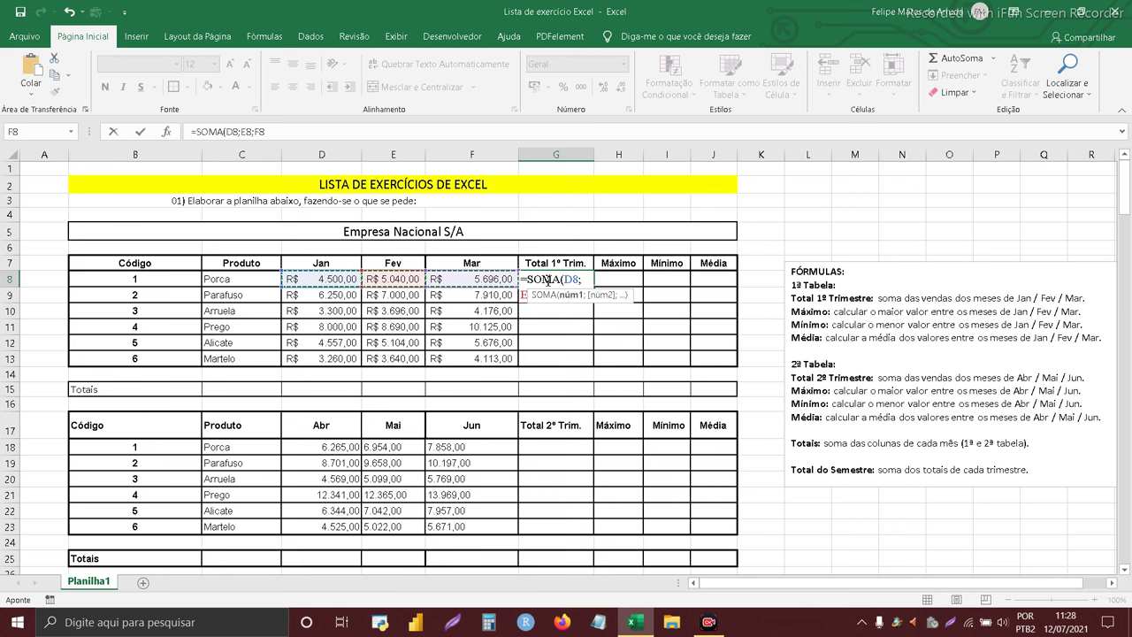
key("ctrl+Return")
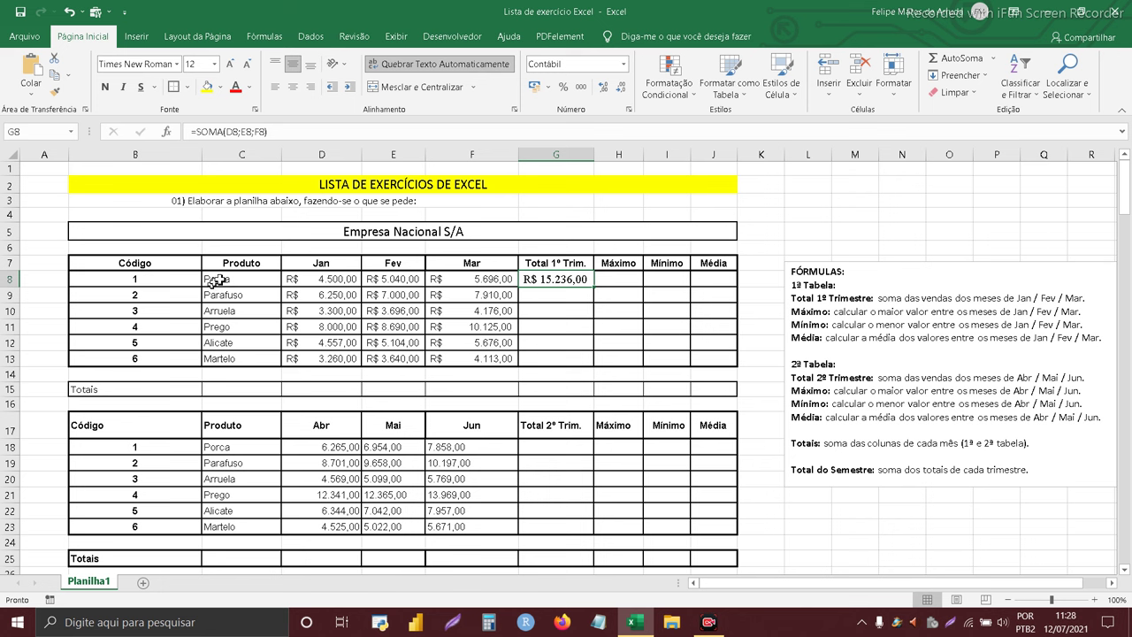
Copy G8's sum down to G13, giving totals from R$ 15.236,00 to R$ 11.013,00
left_click(555, 296)
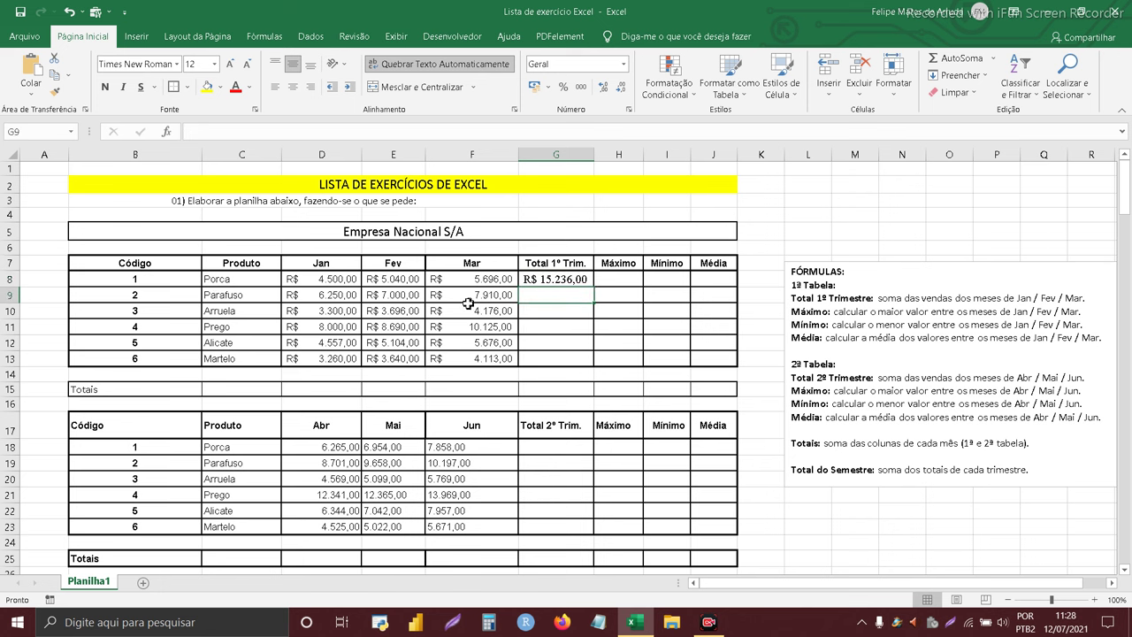
left_click(552, 282)
left_click_drag(594, 288, 586, 361)
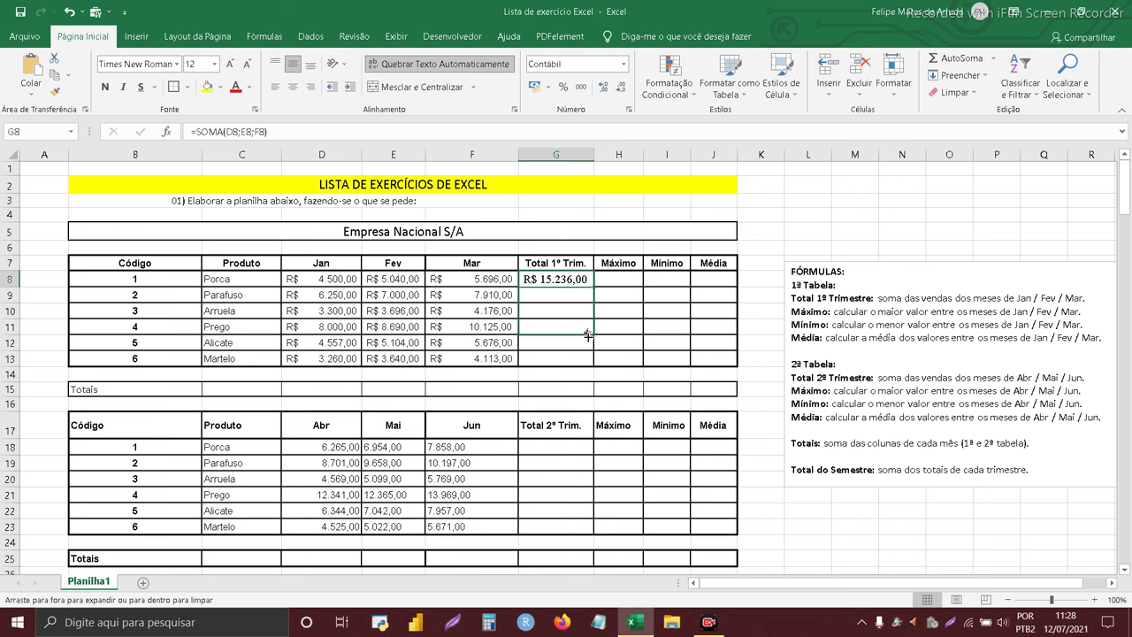
left_click(534, 299)
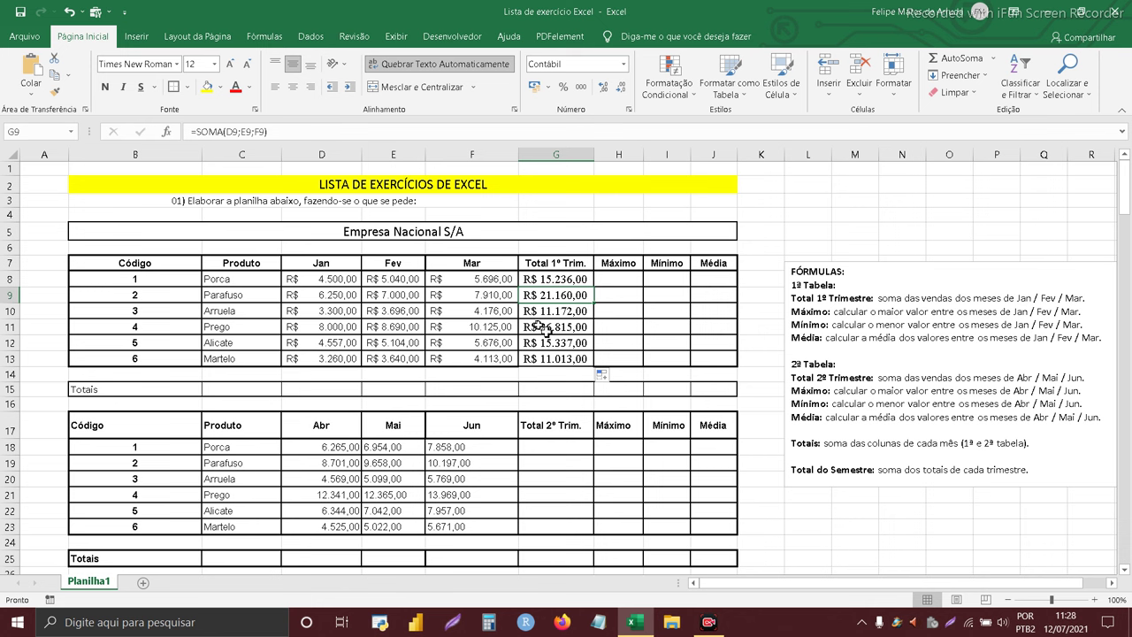
left_click(620, 284)
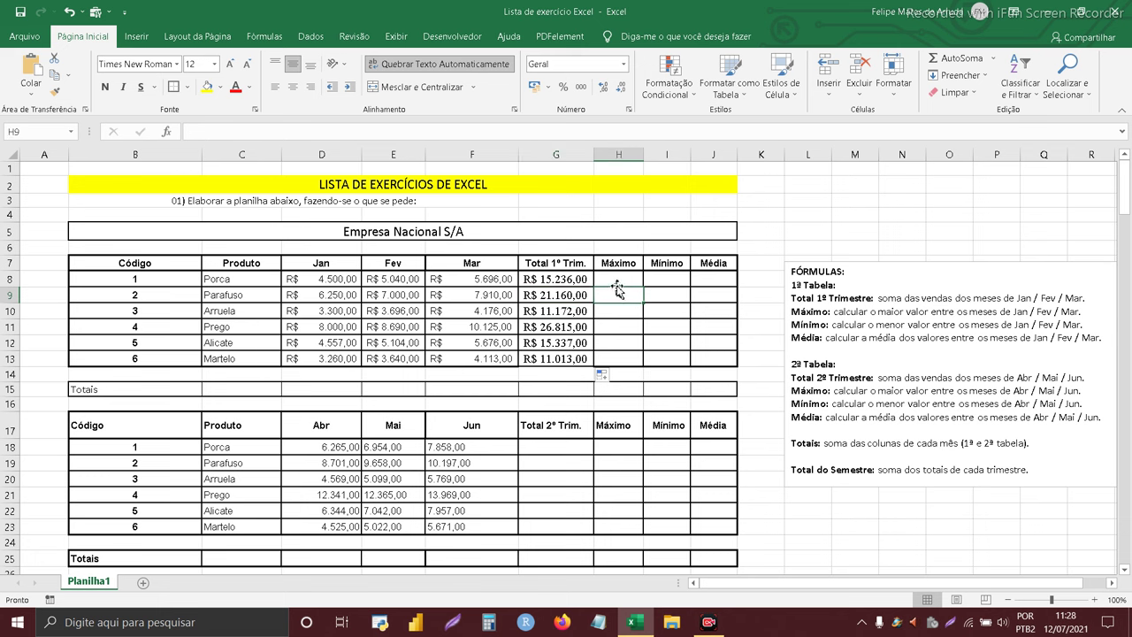
Enter =MÁXIMO(D8:F8) in H8, fill it down to H12, and autofit column H
type("=")
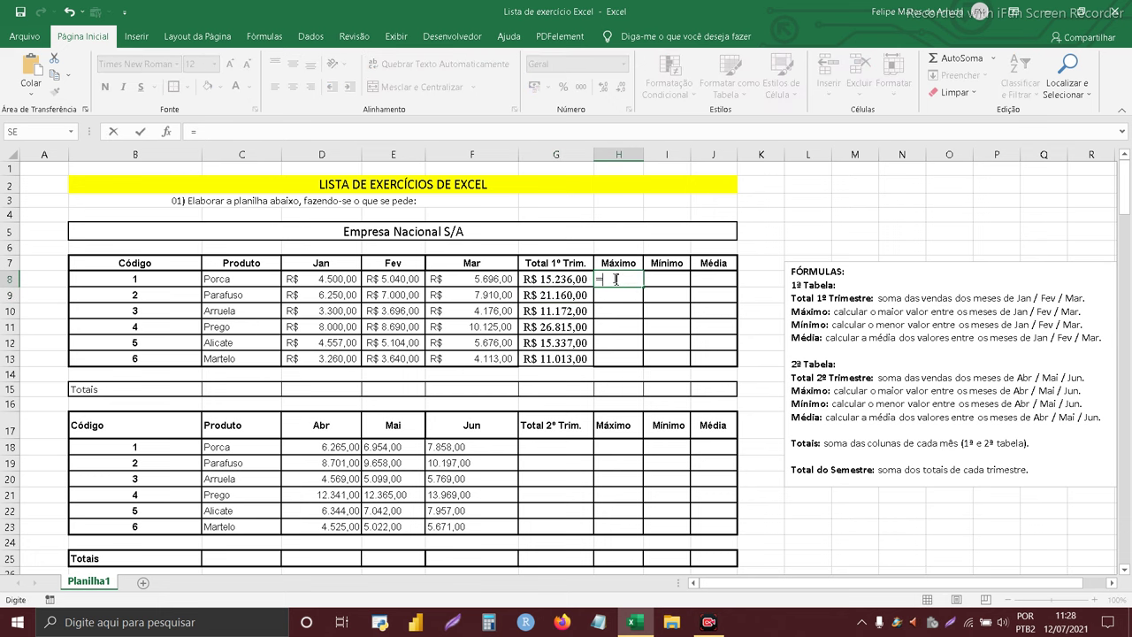
type("MÁXIMO(")
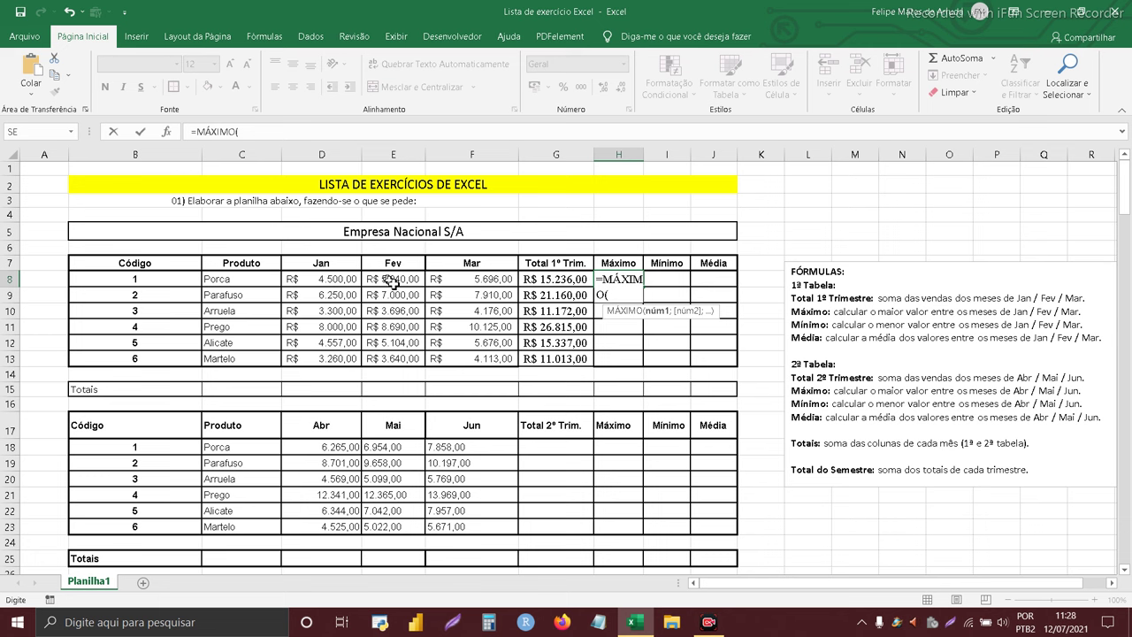
left_click_drag(325, 279, 443, 281)
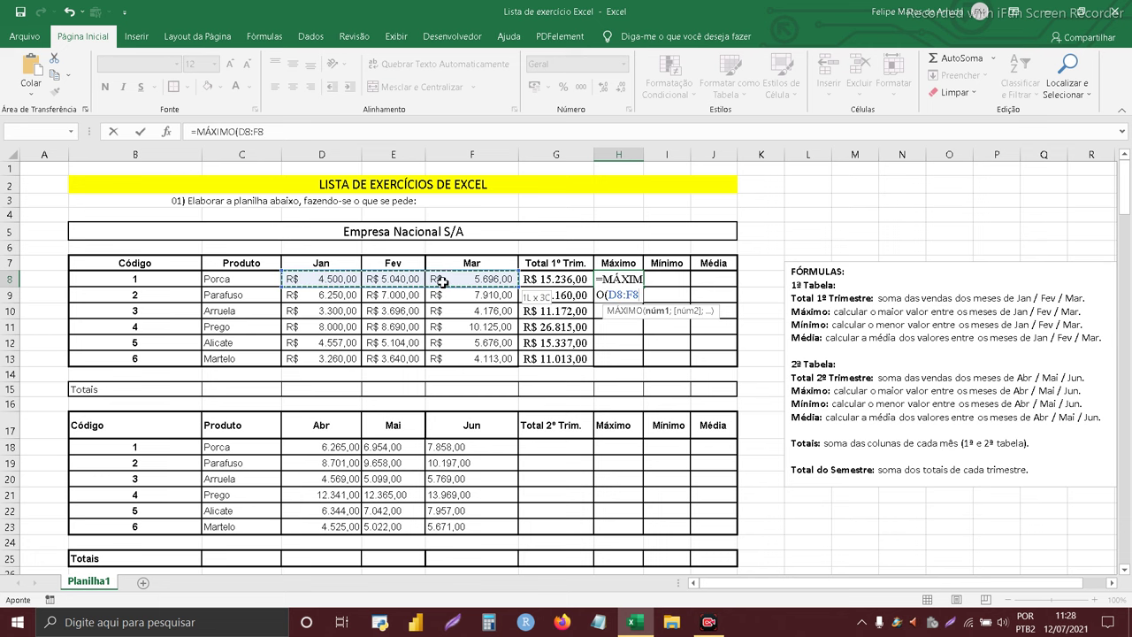
key("Return")
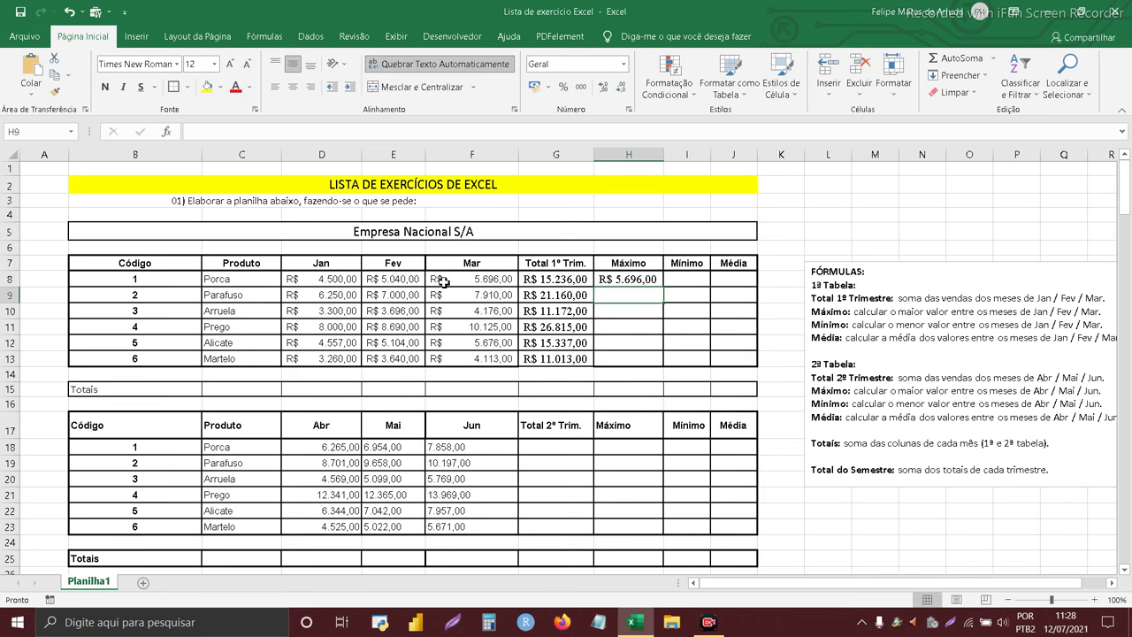
left_click(650, 276)
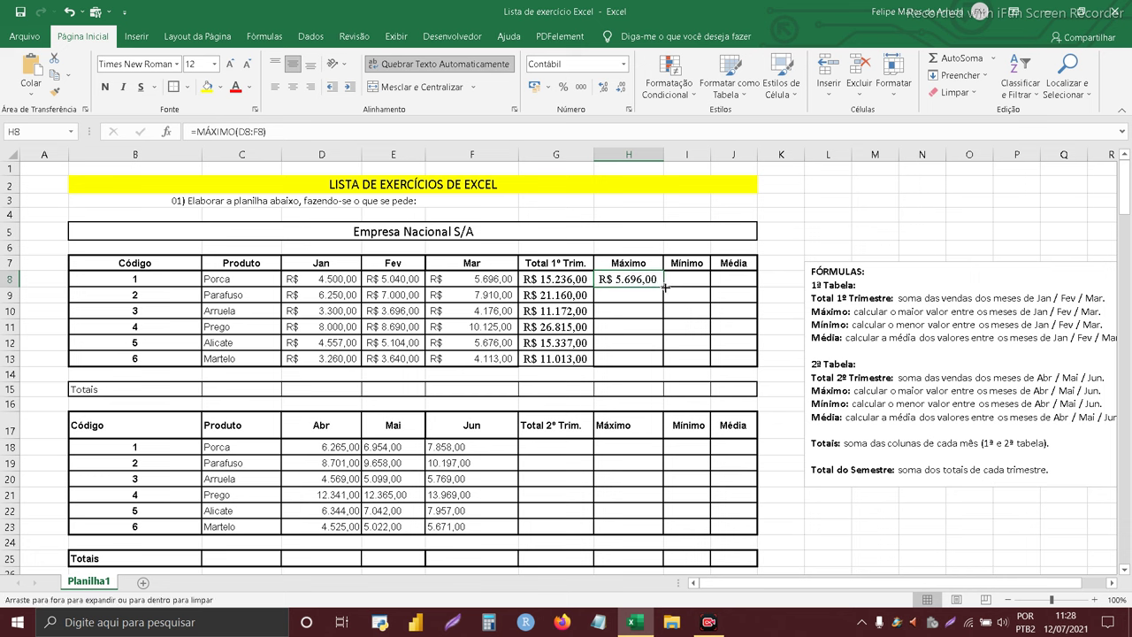
left_click_drag(664, 286, 665, 347)
left_click(678, 362)
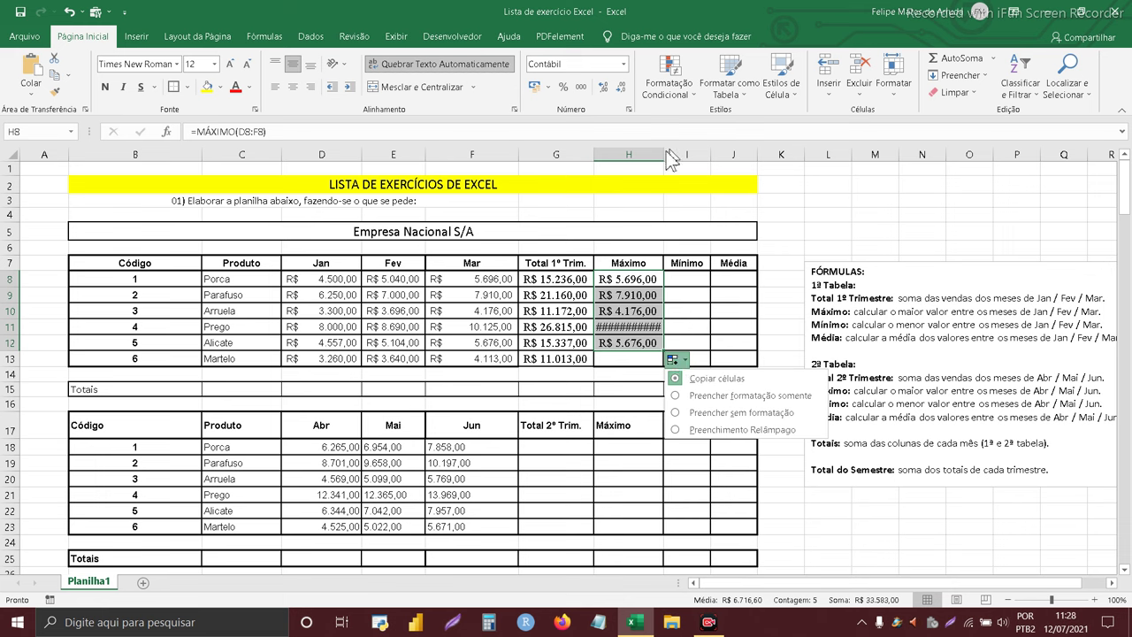
double_click(664, 154)
left_click(692, 282)
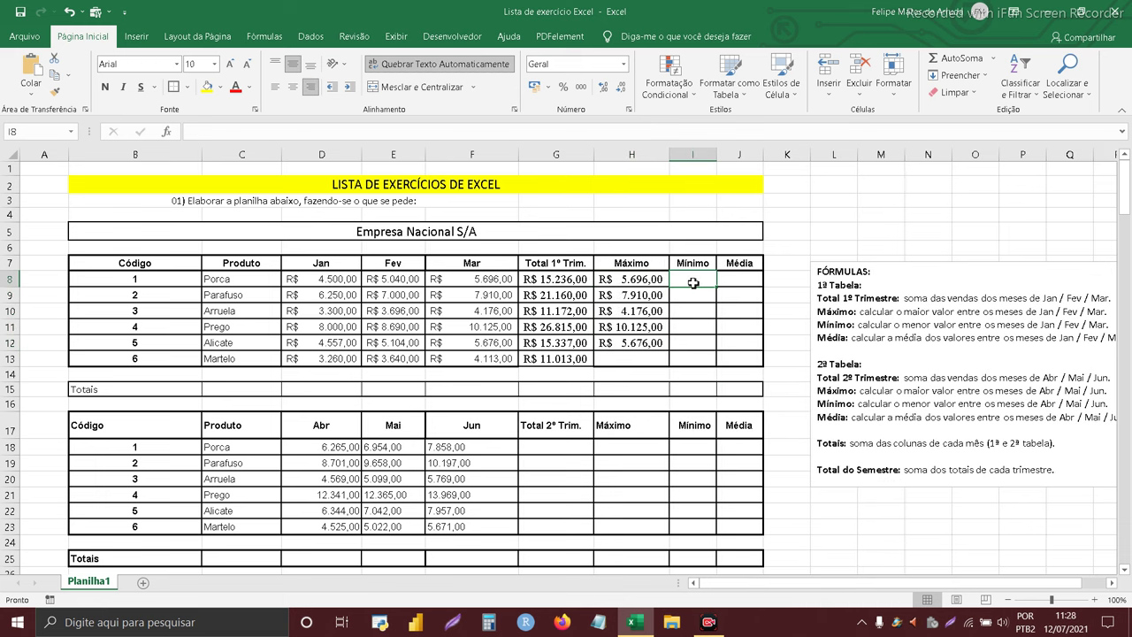
Enter =MÍNIMO(D8:F8) in I8 and fill it down to row 13
type("=MÍNIMO(")
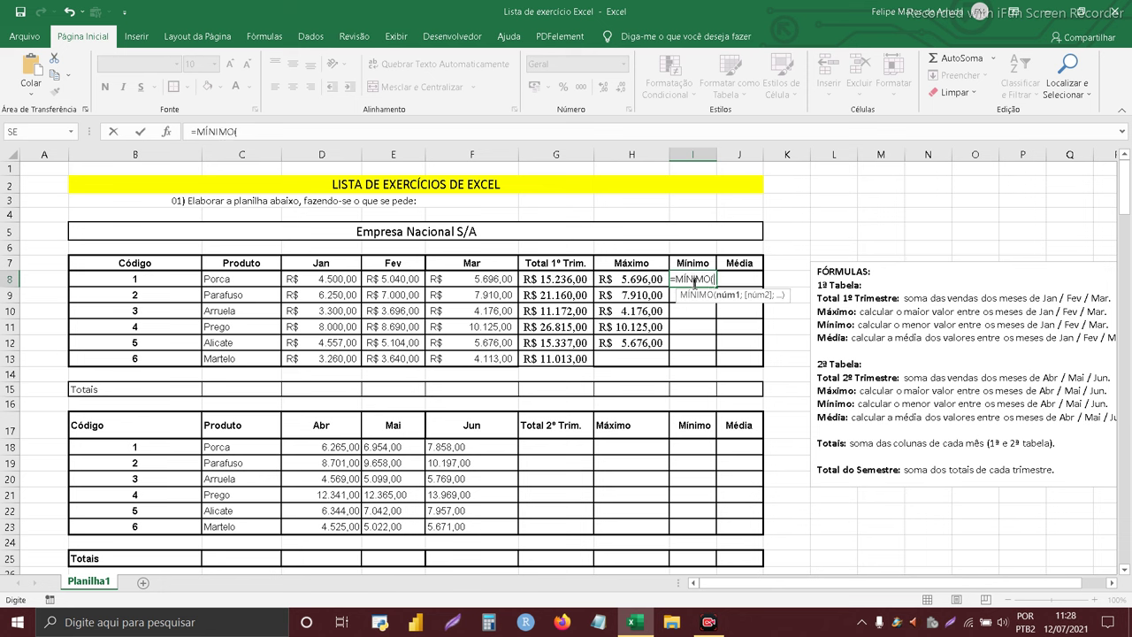
left_click_drag(321, 280, 477, 278)
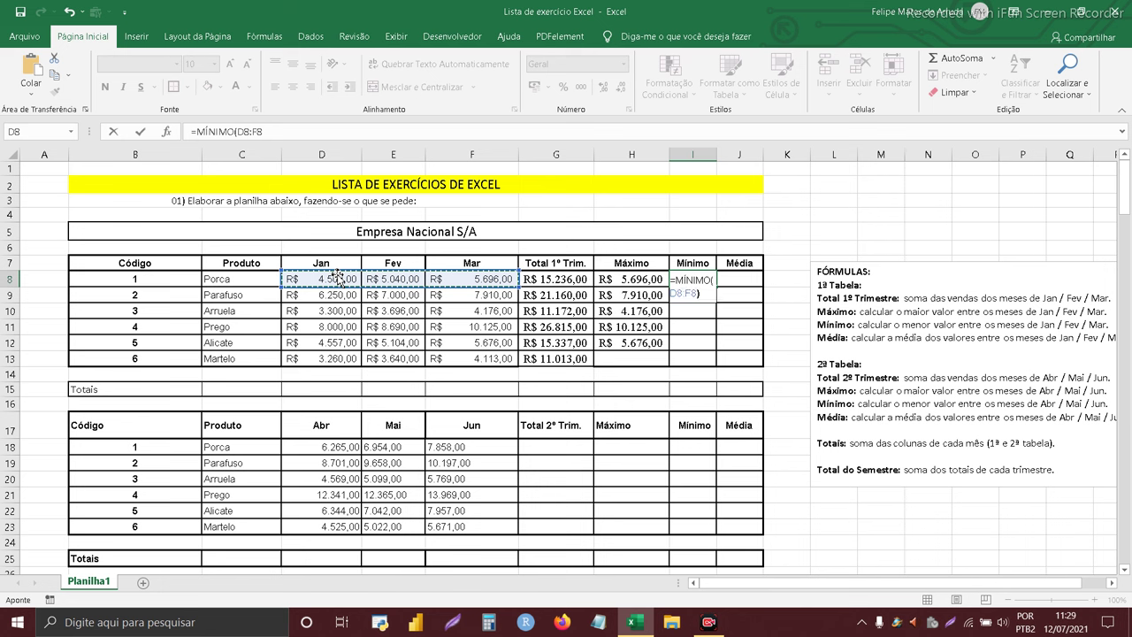
key("Return")
left_click(720, 280)
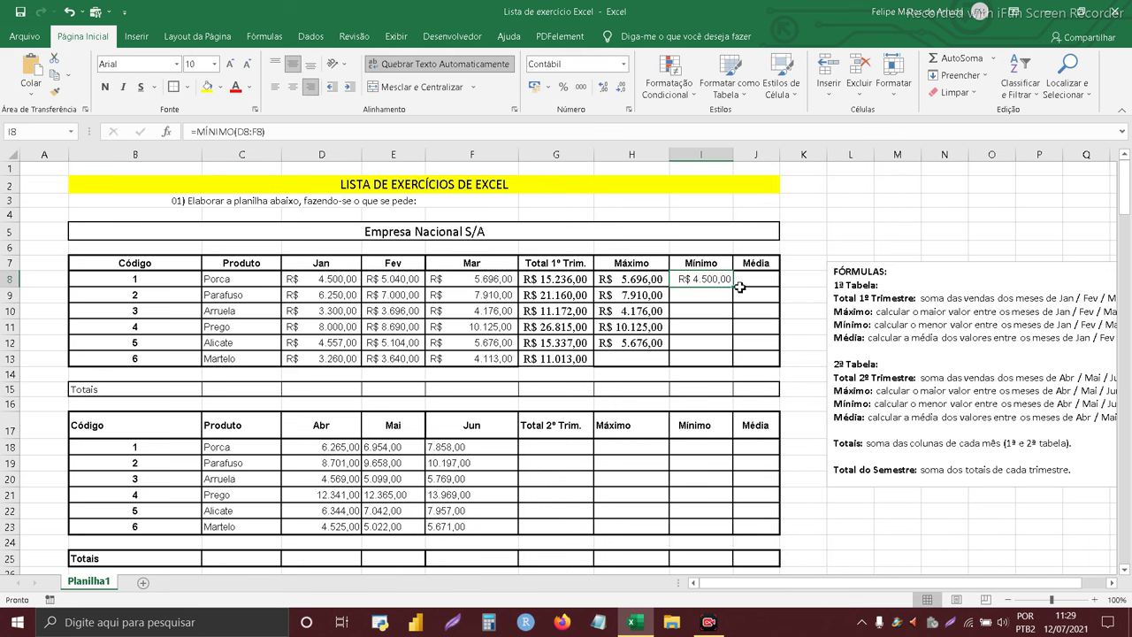
double_click(732, 286)
Enter =MÉDIA(D8:F8) in J8, widen column J, and fill it down to row 13
left_click(742, 279)
type("=MÉIDA")
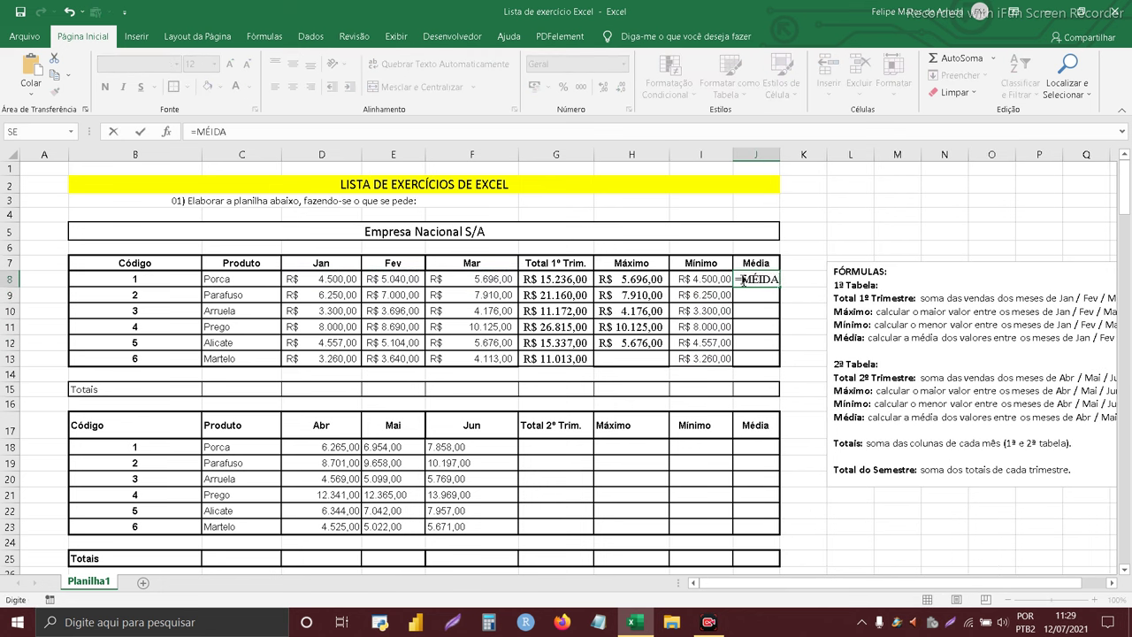
key("BackSpace")
key("BackSpace")
key("BackSpace")
key("Tab")
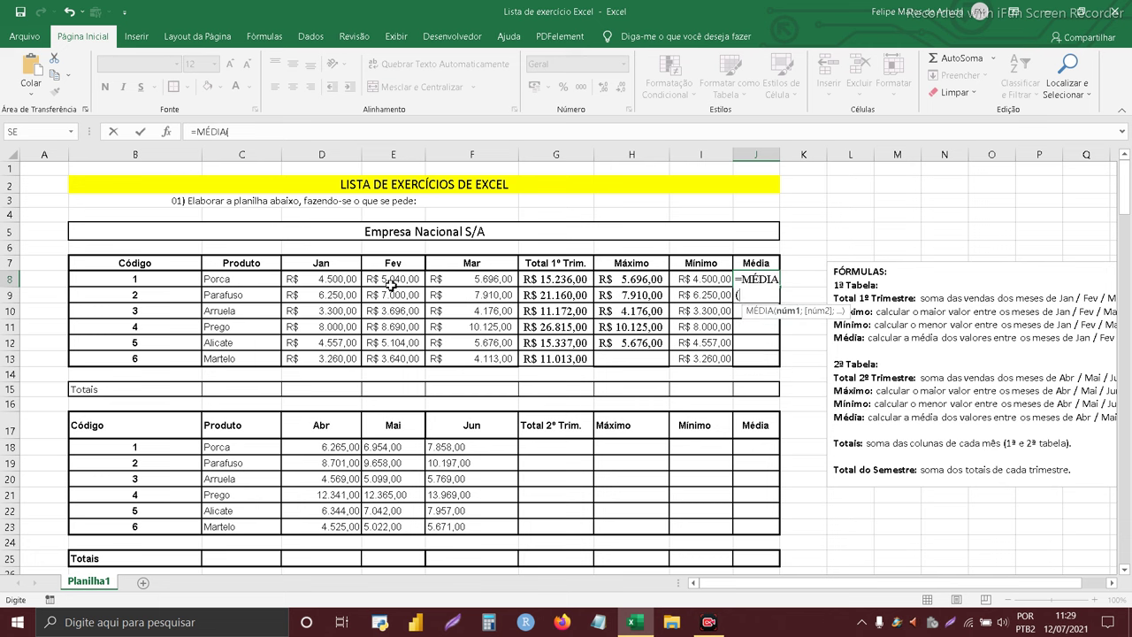
left_click_drag(337, 274, 489, 287)
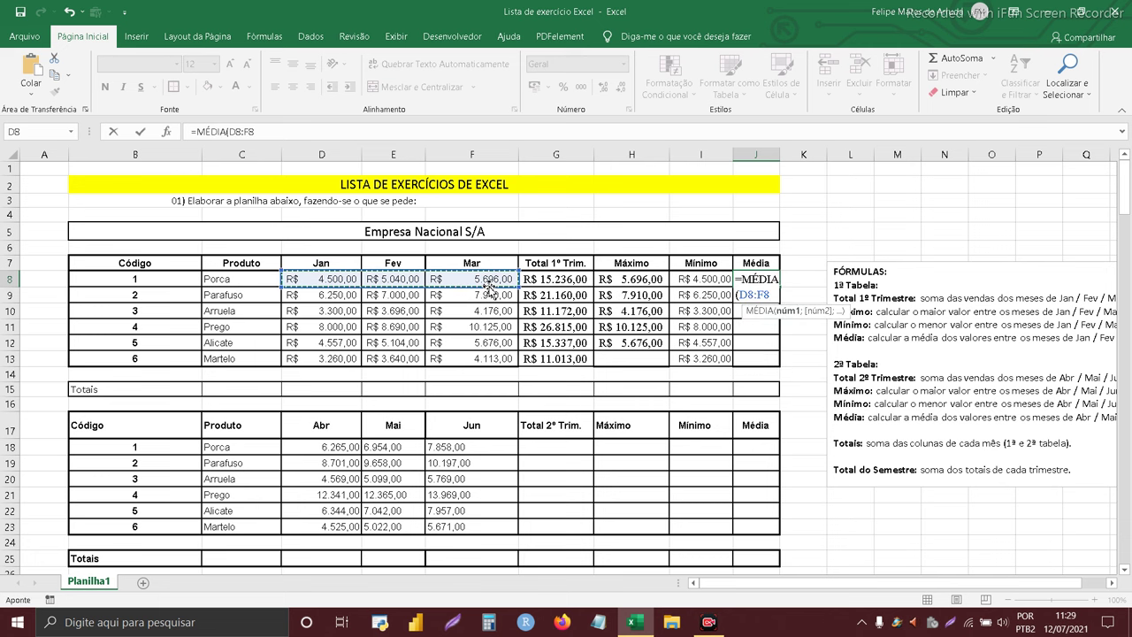
key("Return")
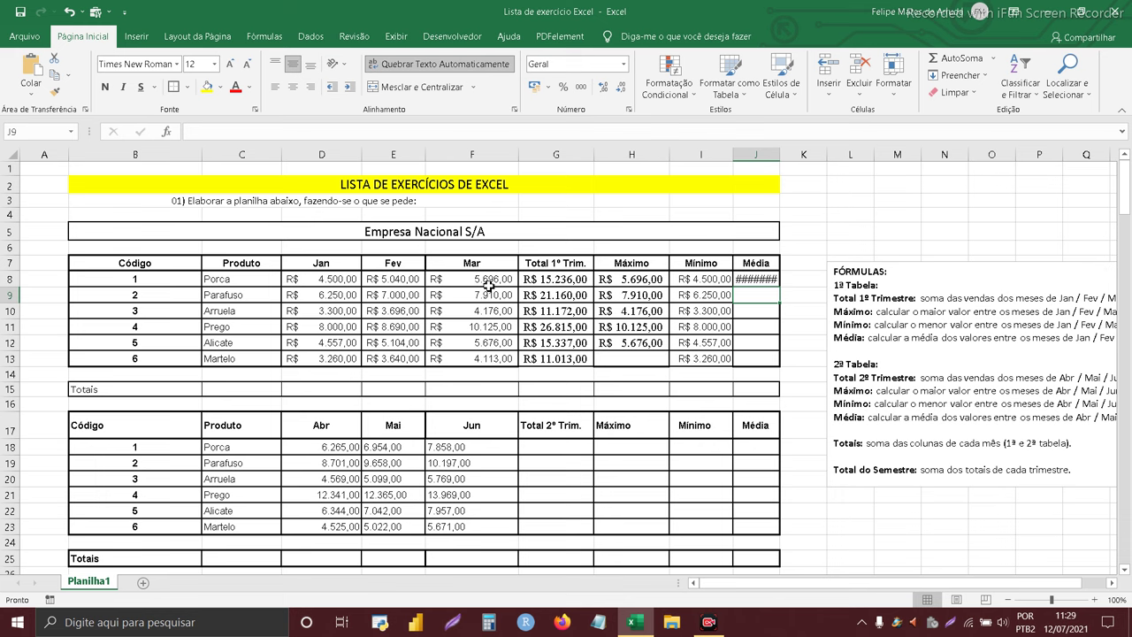
left_click_drag(779, 154, 801, 154)
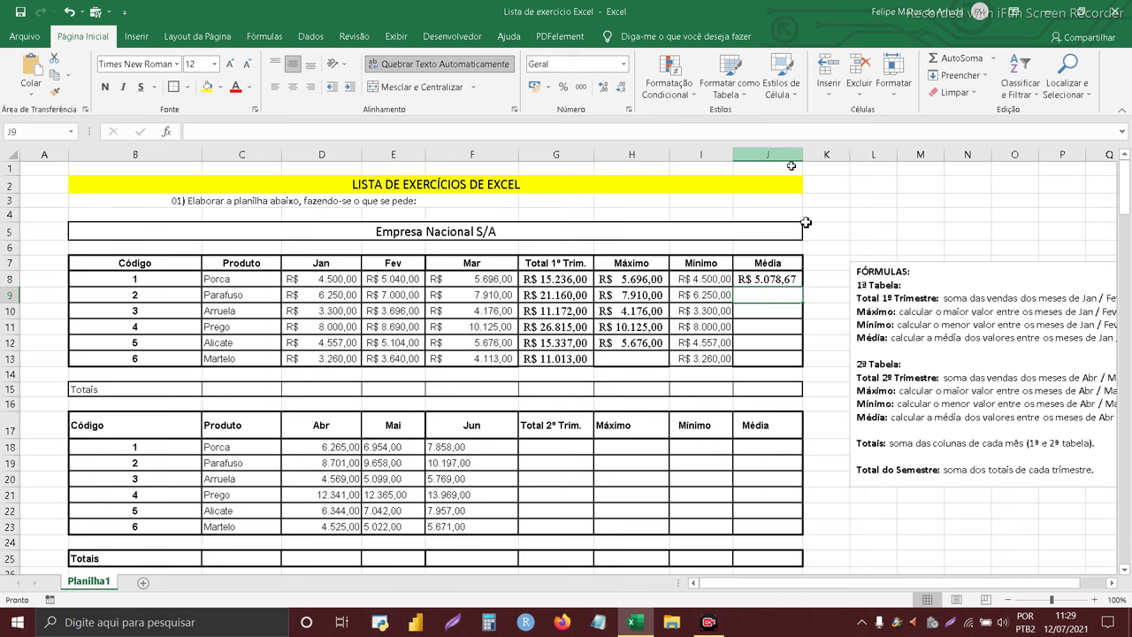
left_click(763, 281)
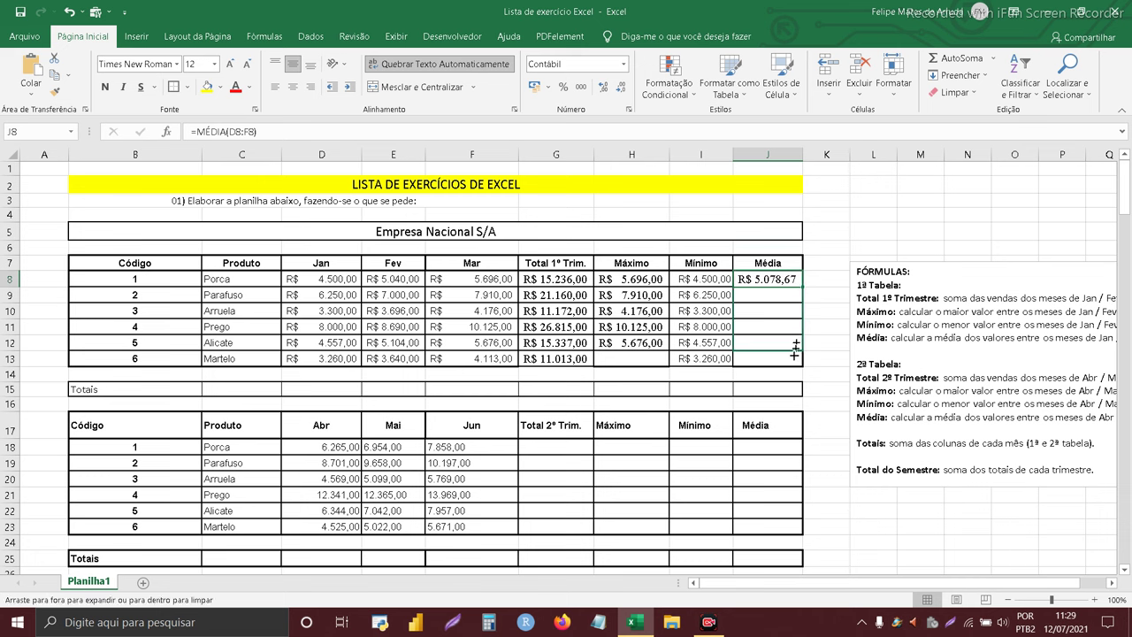
left_click_drag(805, 286, 801, 361)
Extend the Máximo formula down to H13, adding Martelo's R$ 4.113,00
left_click(640, 279)
left_click_drag(665, 283, 669, 367)
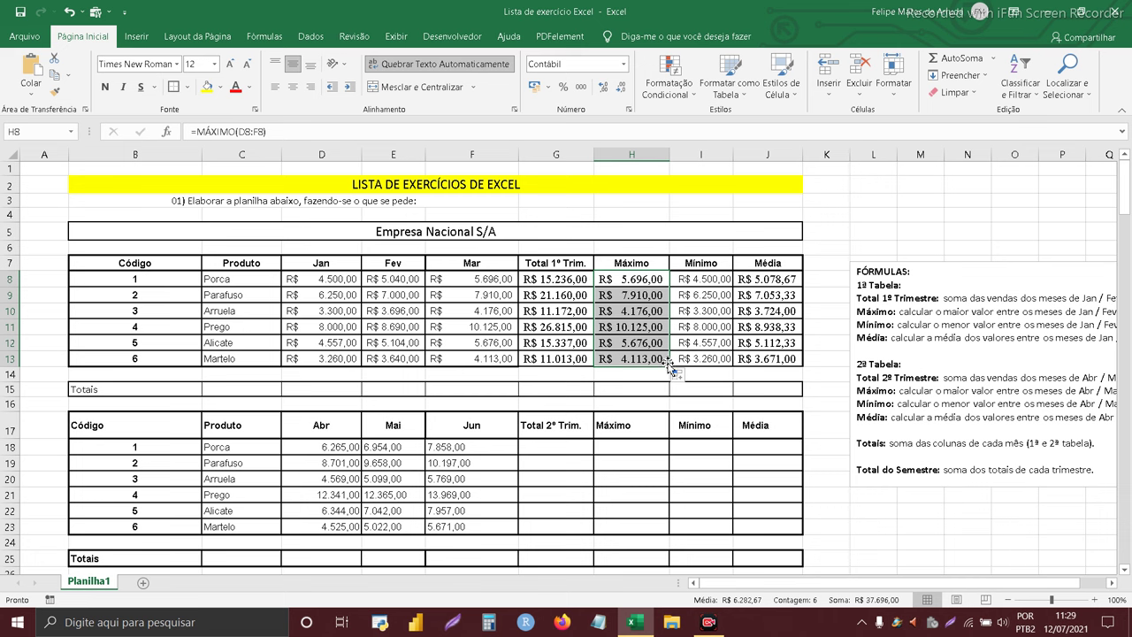
left_click(626, 389)
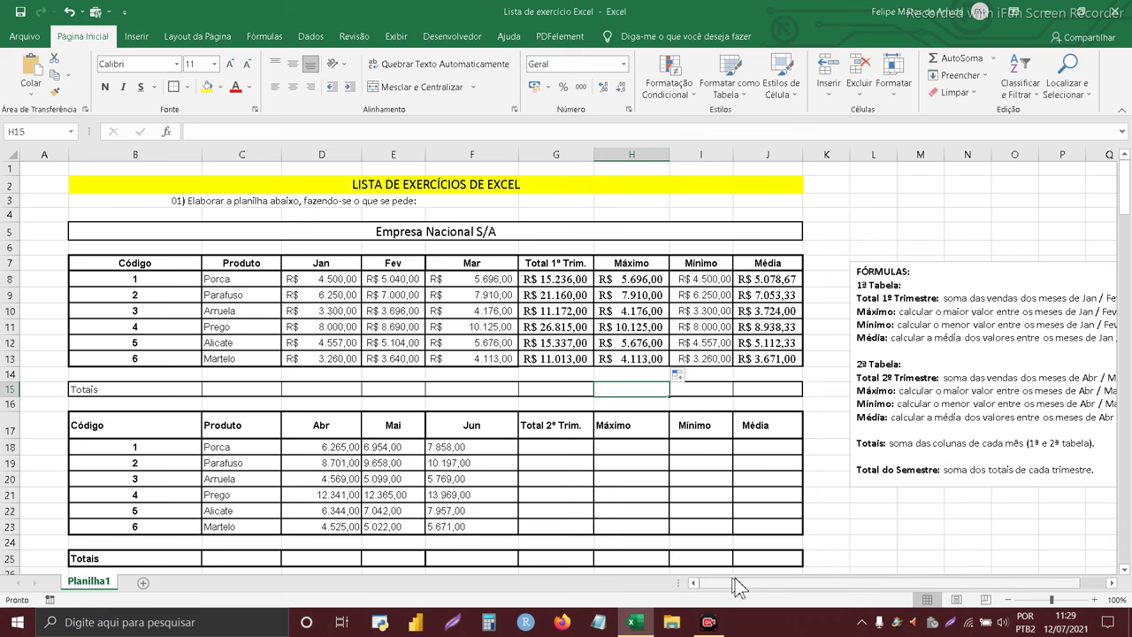
left_click_drag(741, 585, 886, 589)
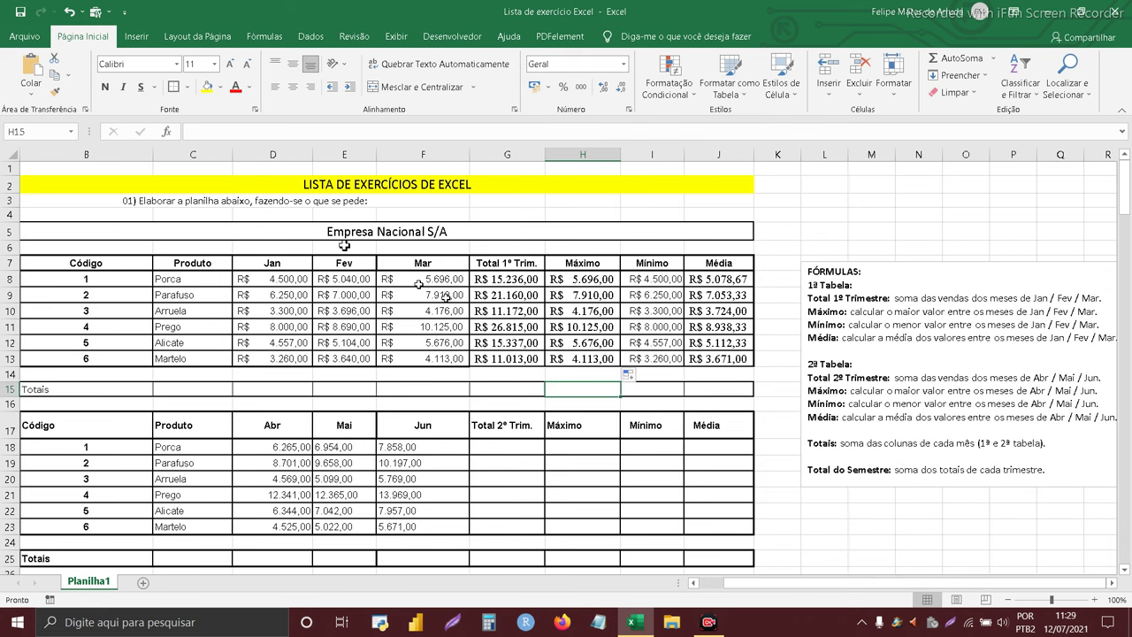
scroll(366, 271, "down", 3)
scroll(367, 271, "up", 1)
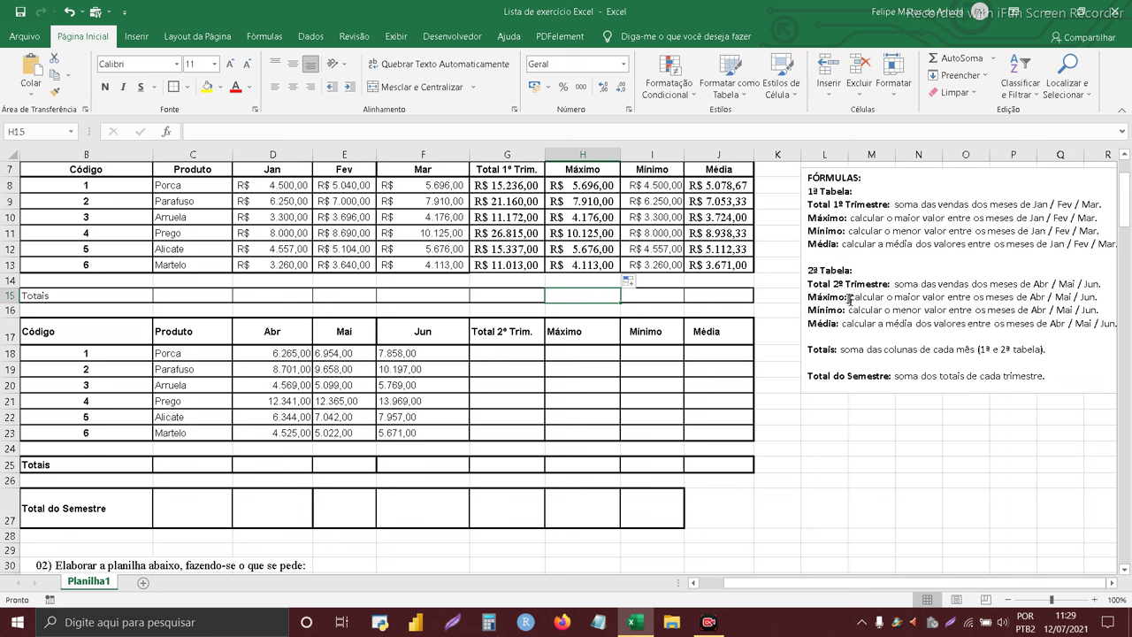
Enter =SOMA(D18:F18) in G18 and fill it down to G23, 21.077,00 to 15.218,00
left_click(497, 354)
type("=")
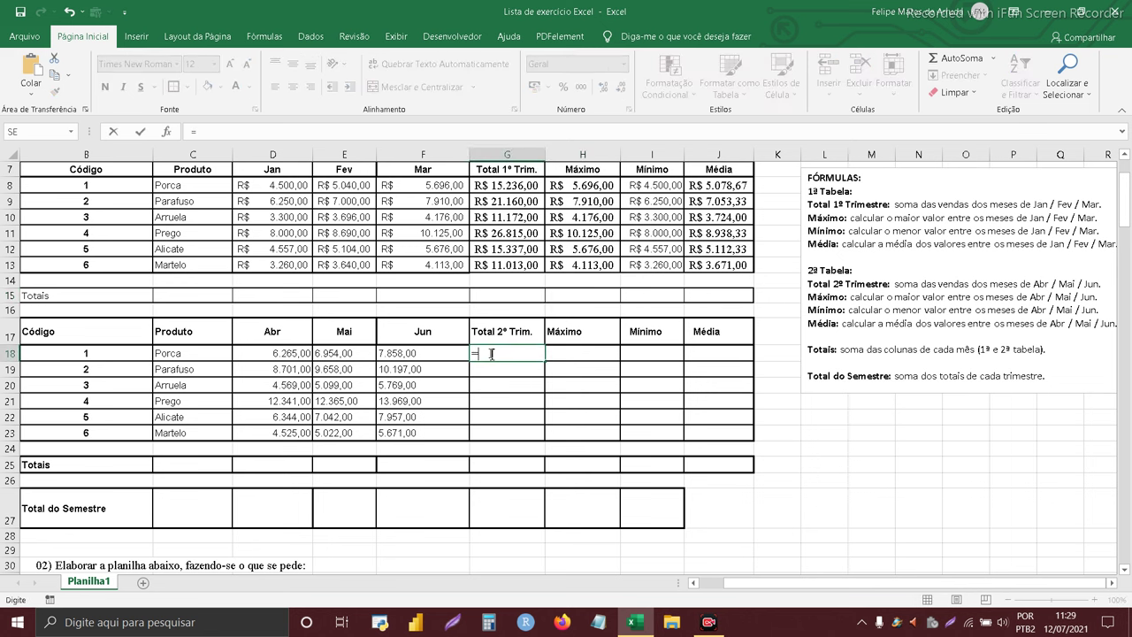
type("SOMA")
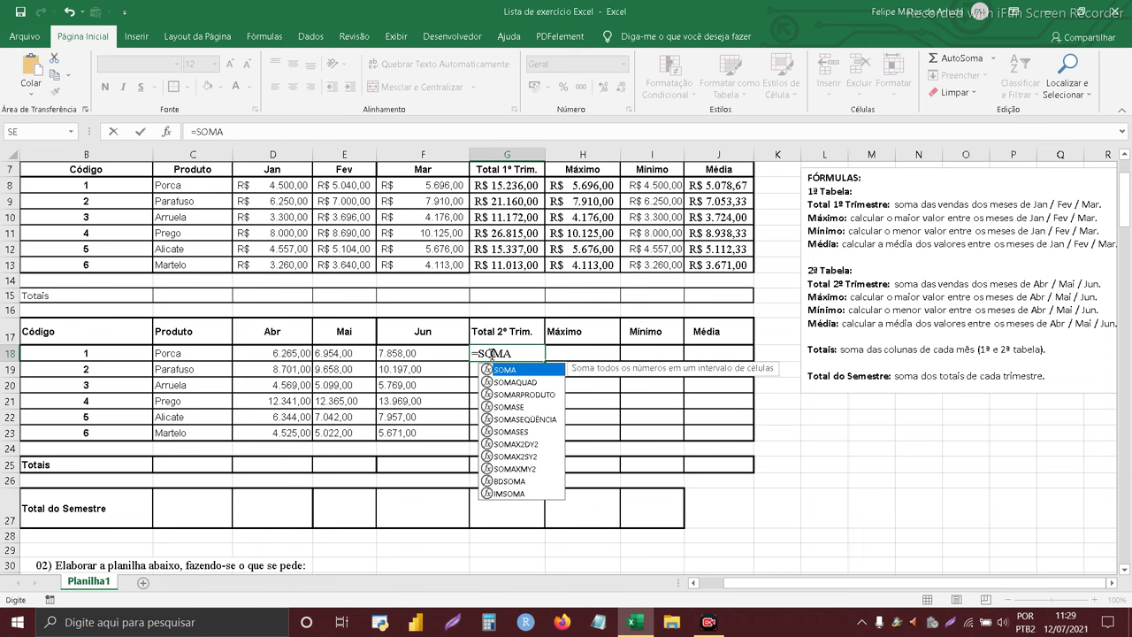
type("(")
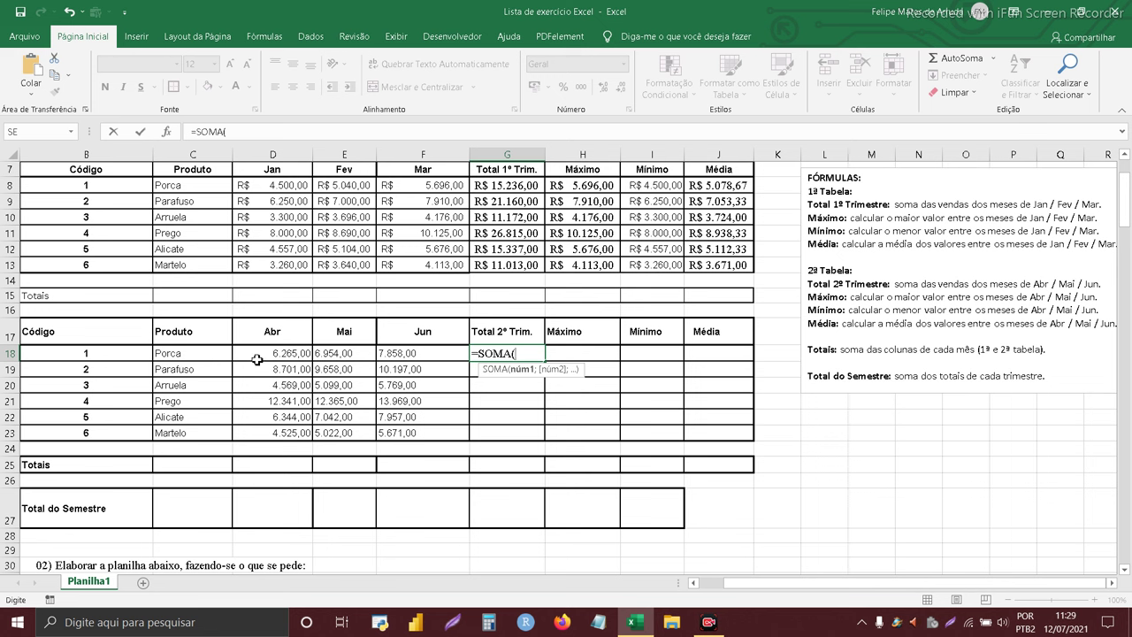
left_click_drag(257, 359, 398, 354)
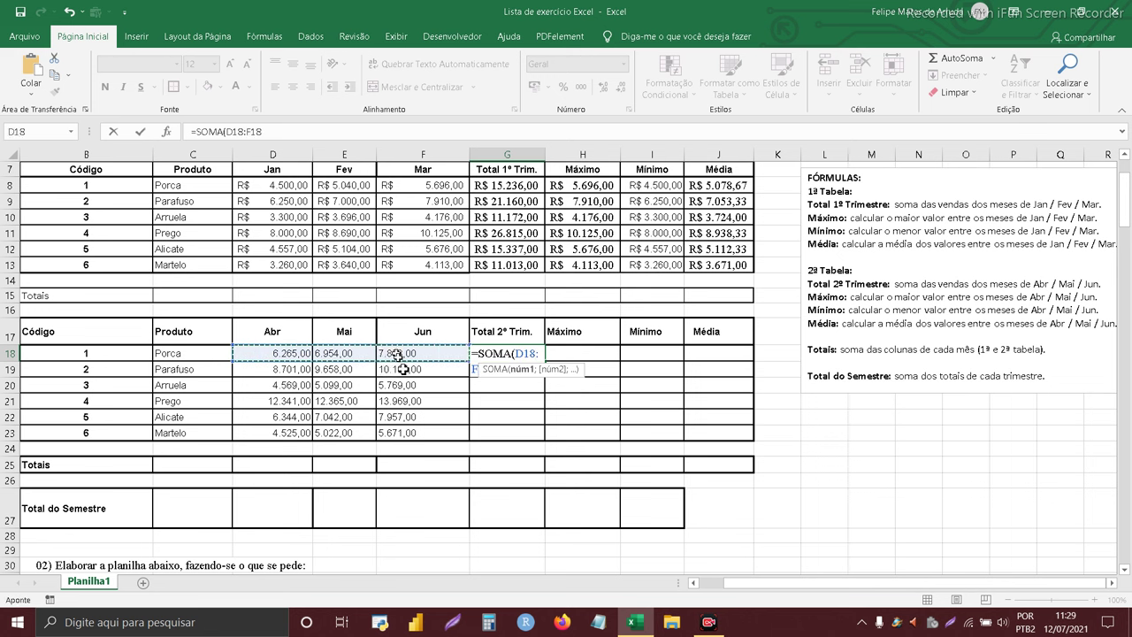
type(")")
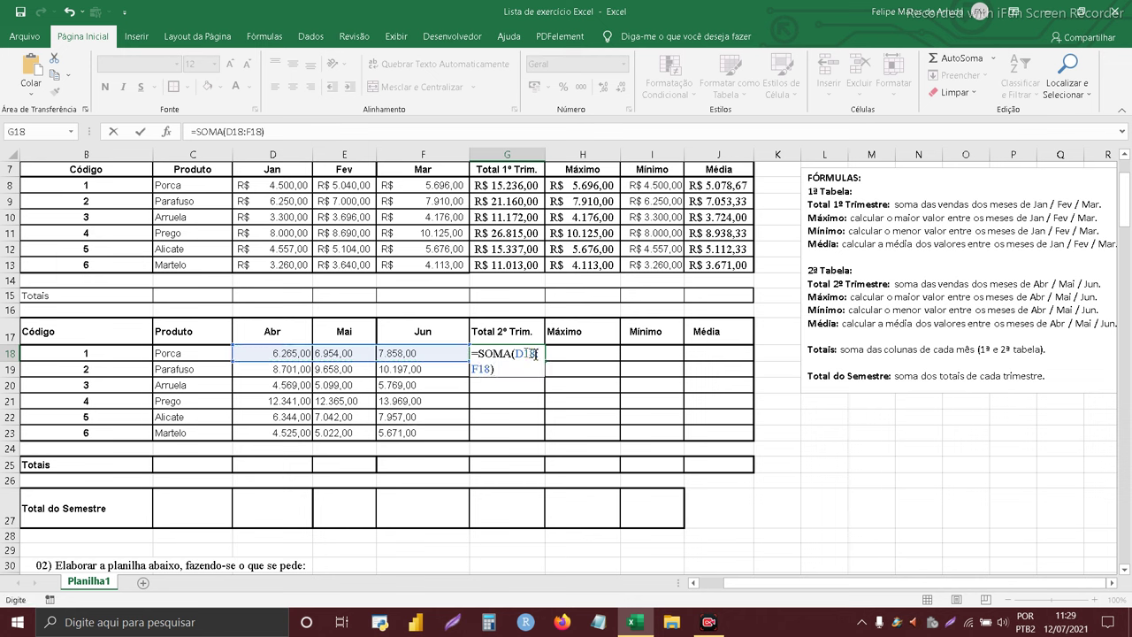
key("ctrl+Return")
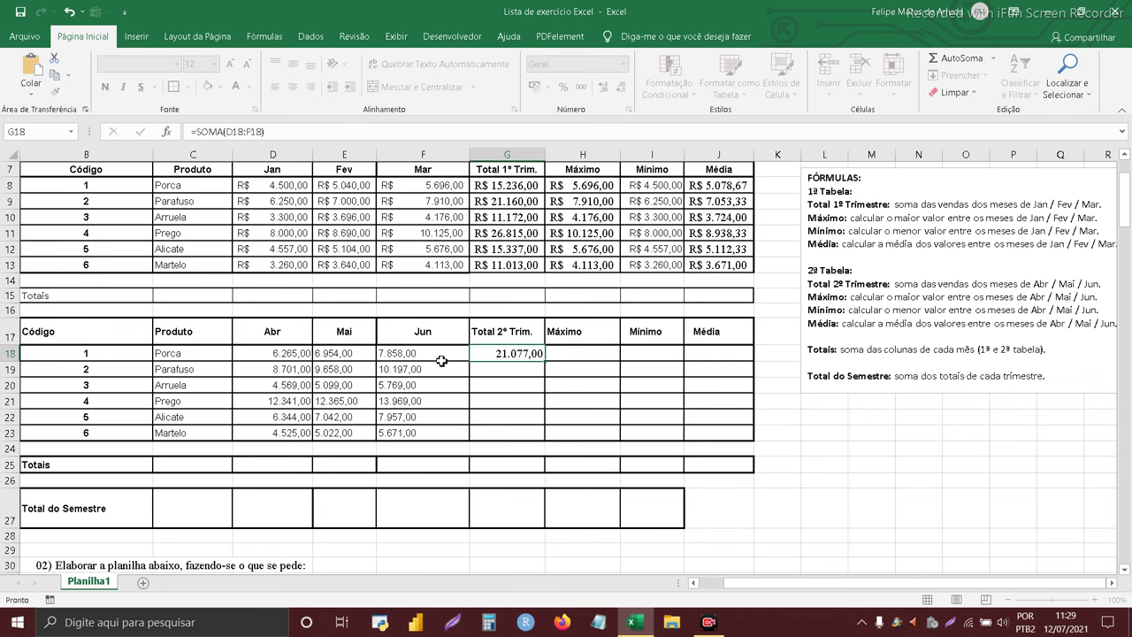
left_click_drag(545, 361, 550, 433)
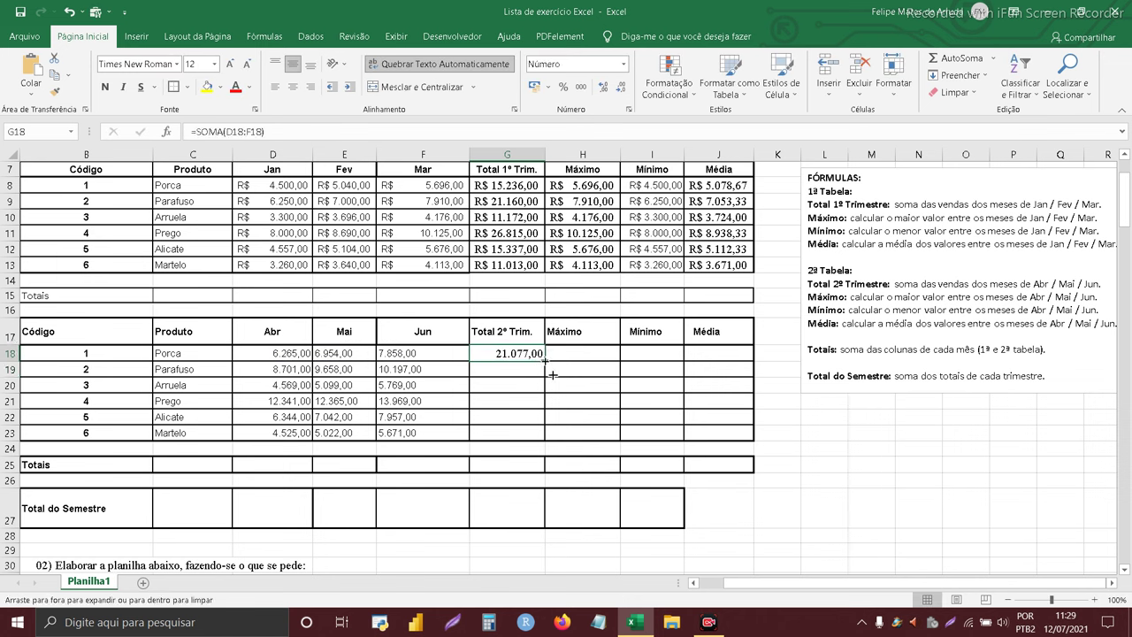
left_click(588, 357)
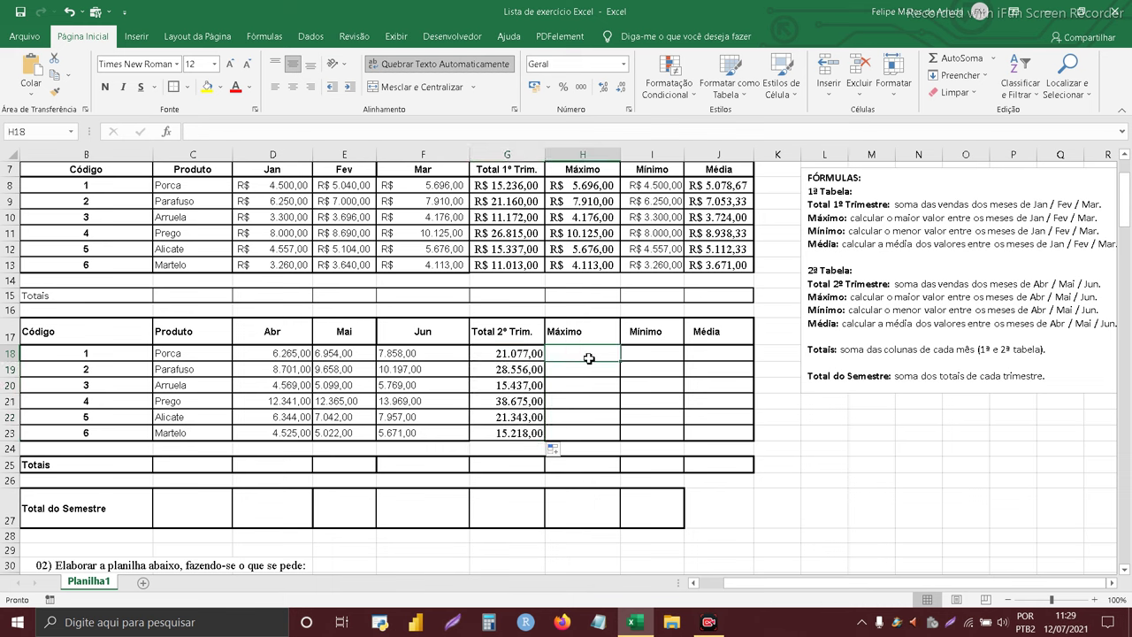
Enter =MÁXIMO(D18:F18) in H18 and fill it down to row 23
type("=M")
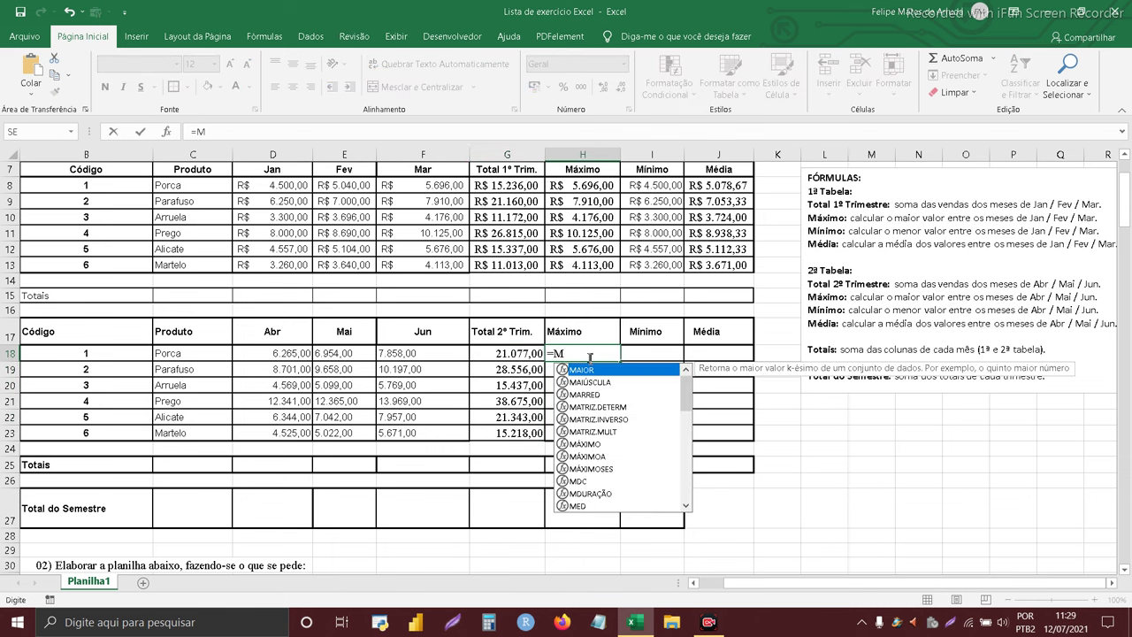
type("Á")
key("Tab")
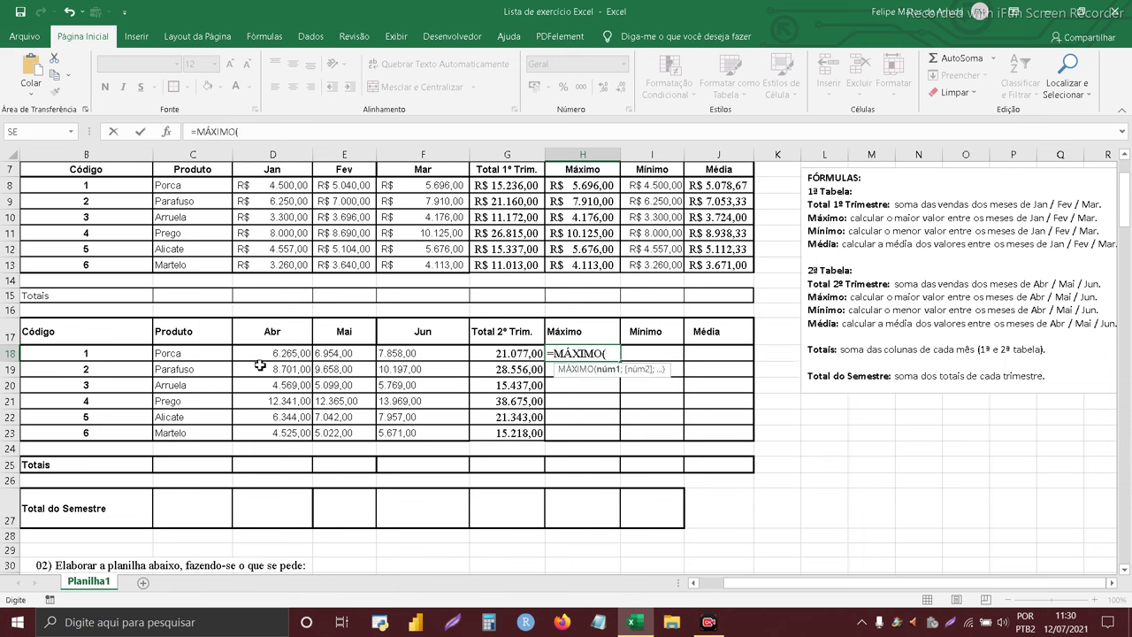
left_click_drag(271, 352, 403, 357)
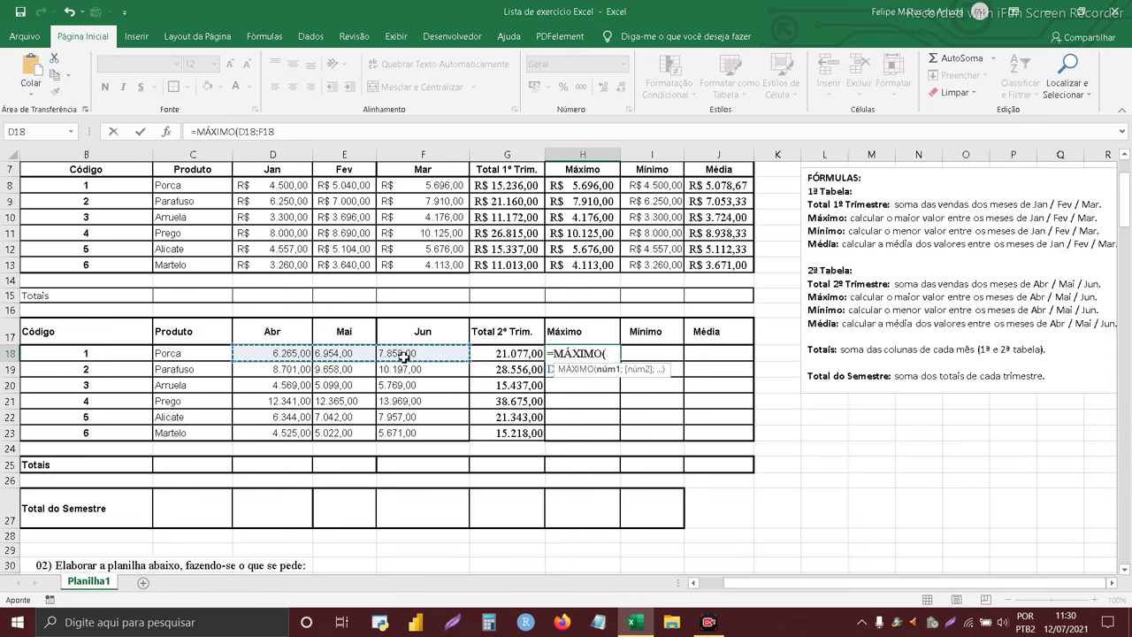
key("Return")
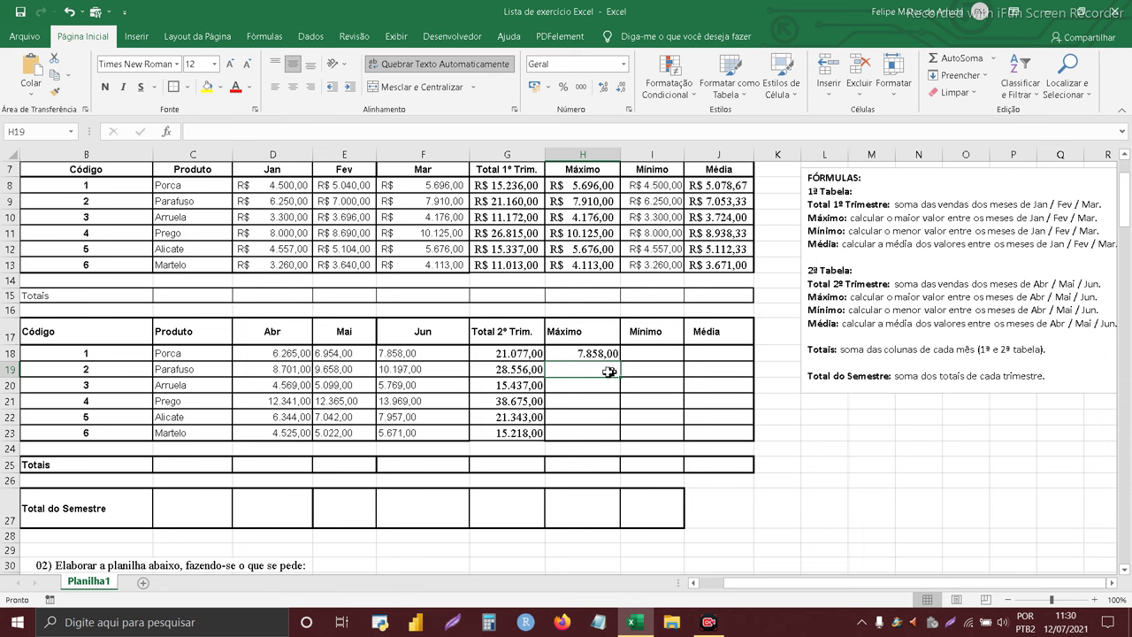
left_click(600, 354)
left_click_drag(620, 360, 611, 439)
Enter =MÍNIMO(D18:F18) in I18 and =MÉDIA(D18:F18) in J18
left_click(650, 353)
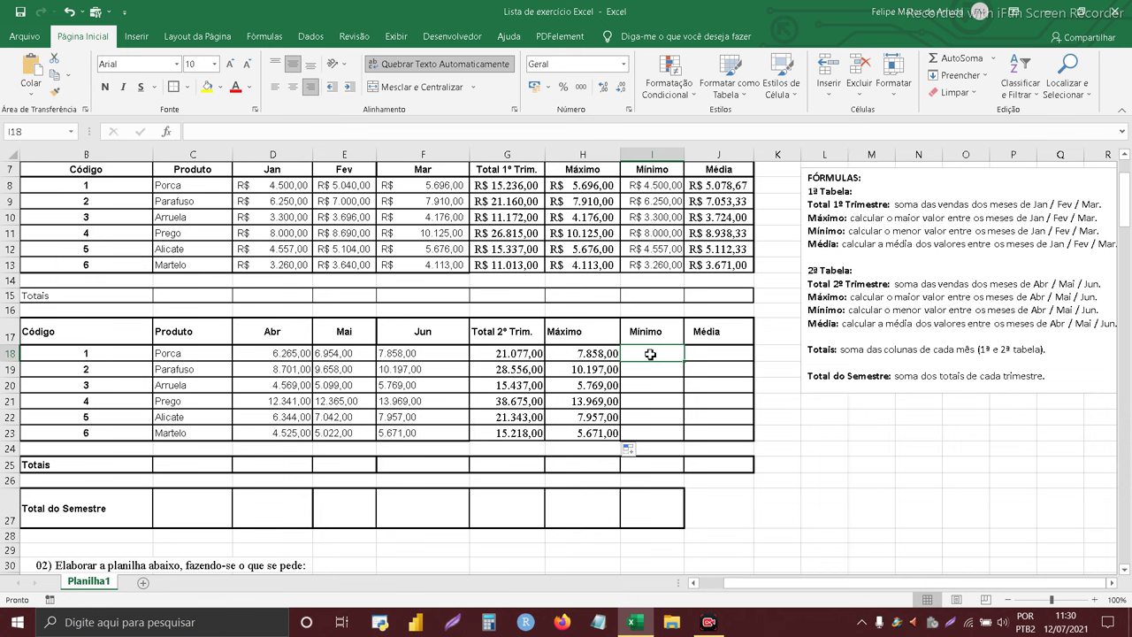
type("=MÍNIMO(")
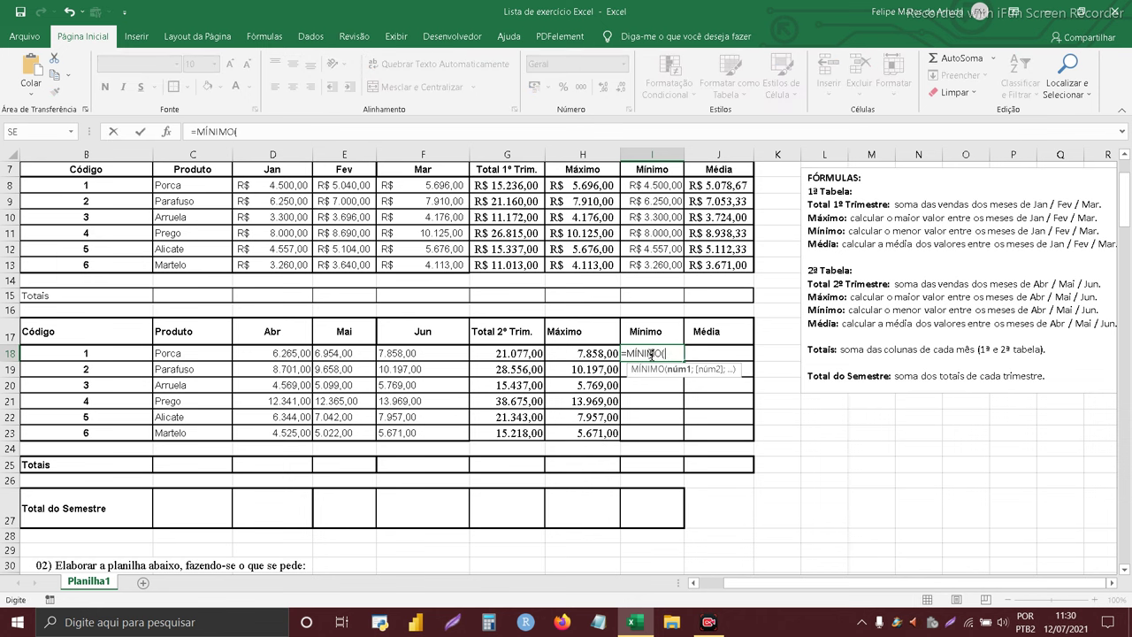
left_click_drag(274, 354, 410, 353)
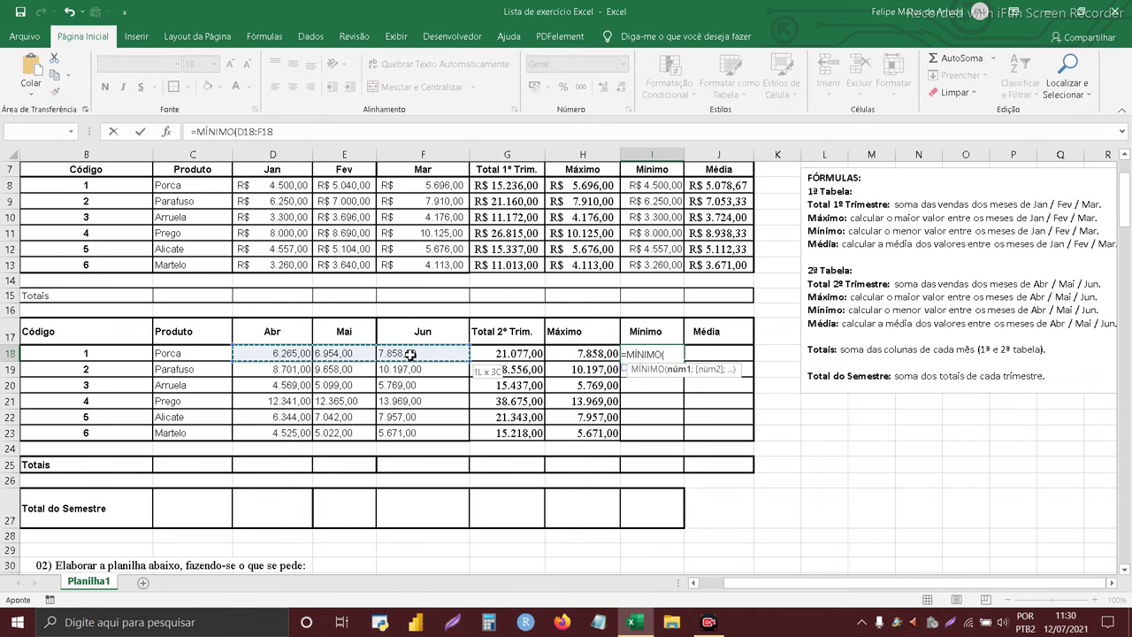
key("Return")
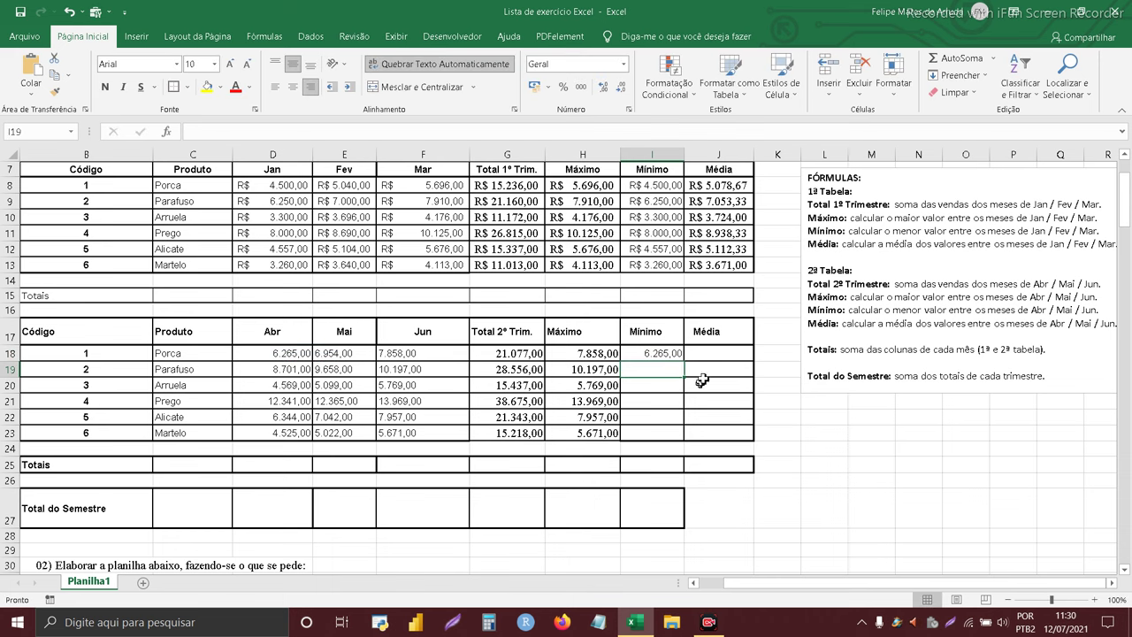
left_click(707, 353)
type("=MÉD")
key("Tab")
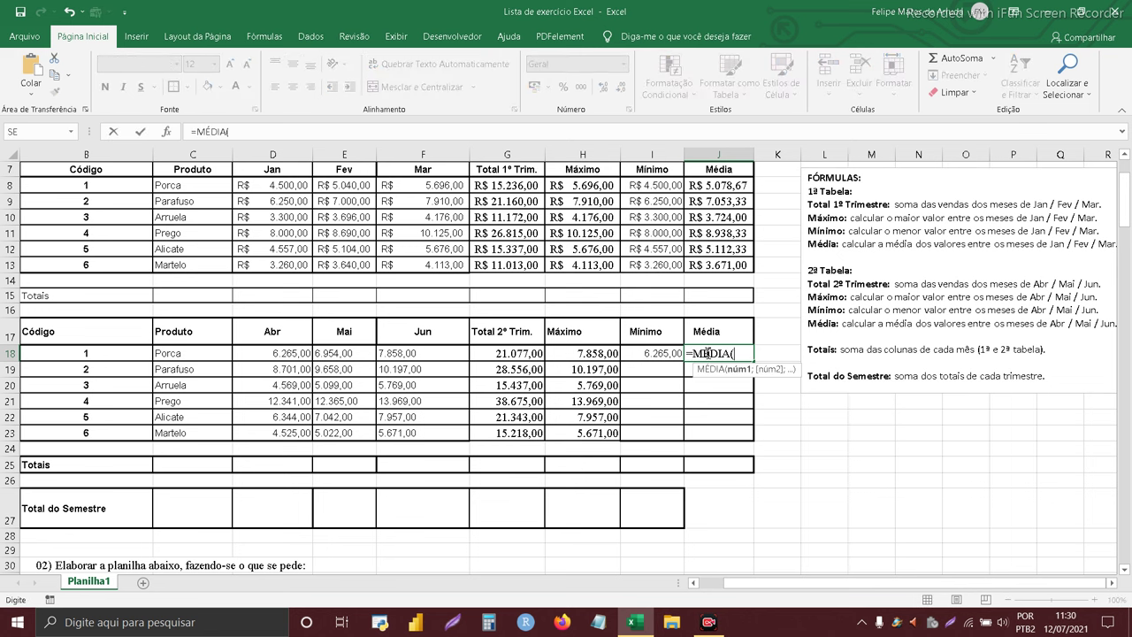
left_click_drag(271, 352, 386, 353)
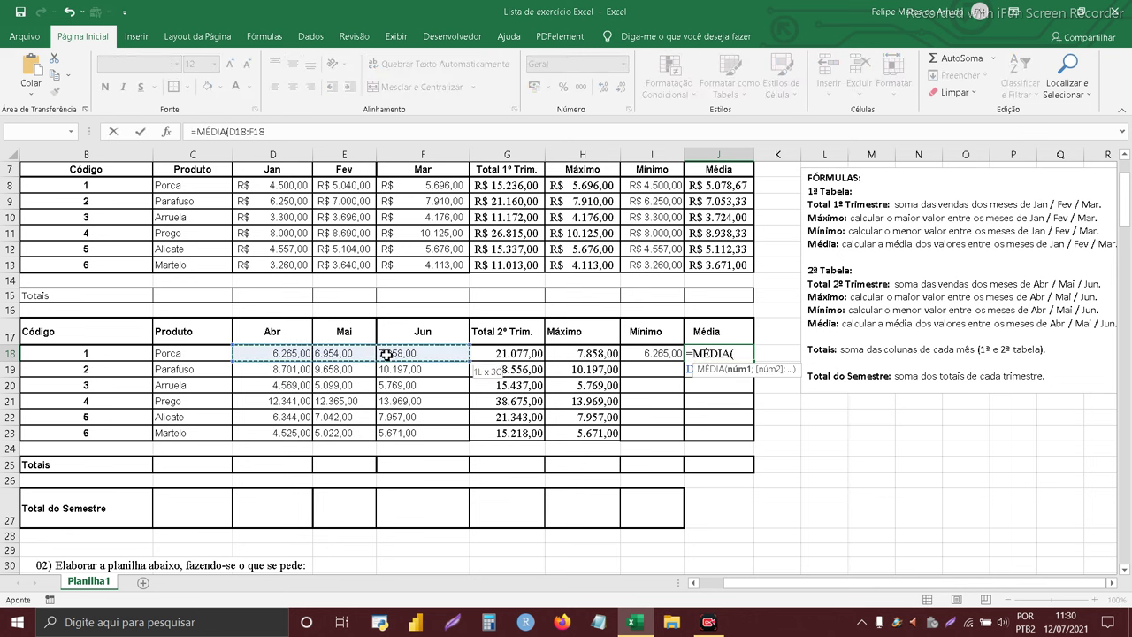
type(")")
key("Return")
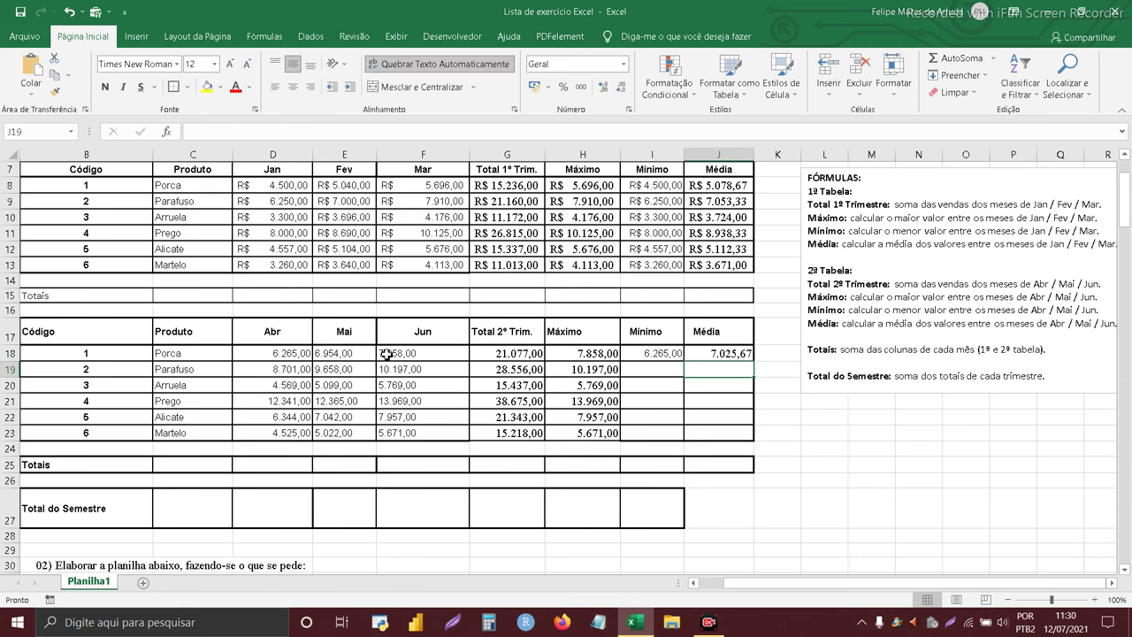
Fill the Mínimo and Média formulas down to row 23, Média ending at 5.072,67
left_click(663, 358)
left_click_drag(682, 362, 672, 435)
left_click(741, 357)
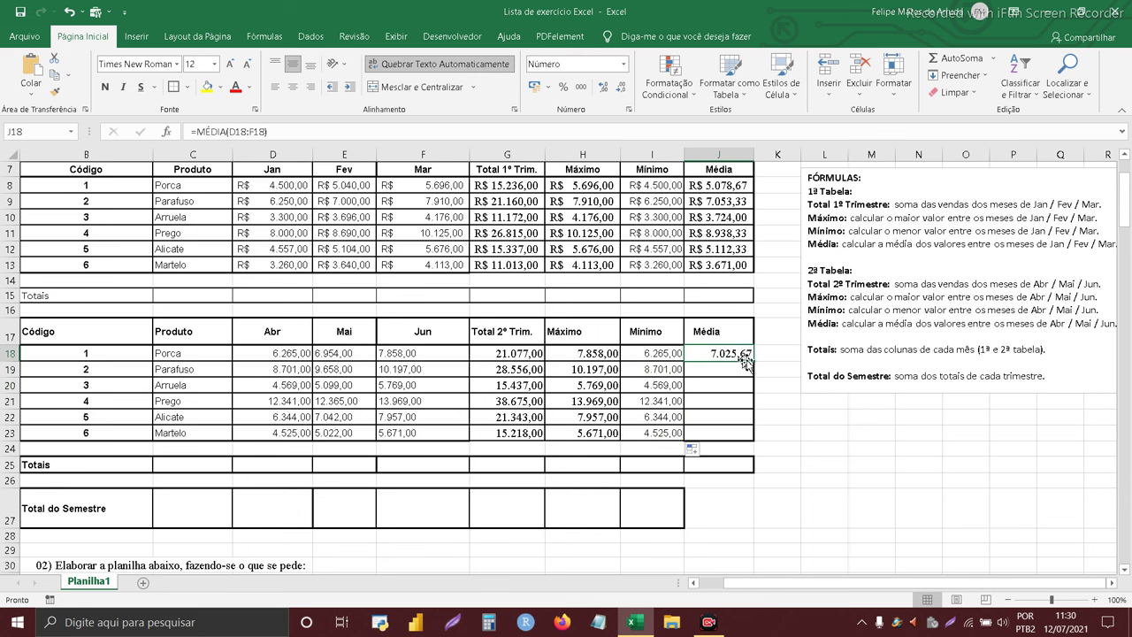
left_click_drag(754, 358, 750, 435)
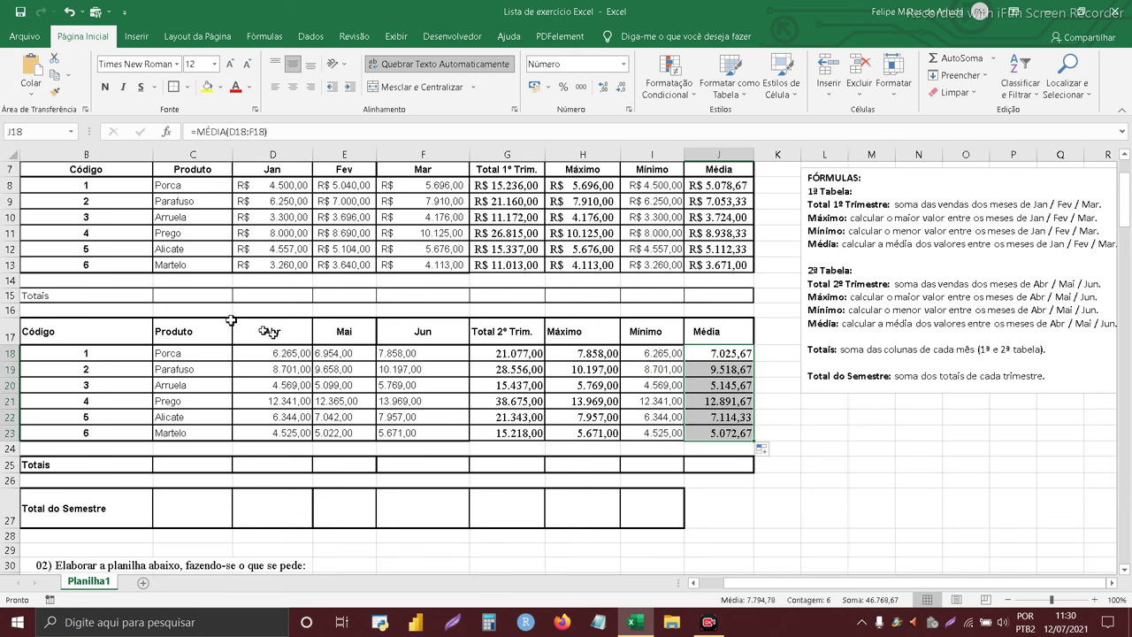
left_click_drag(258, 356, 697, 433)
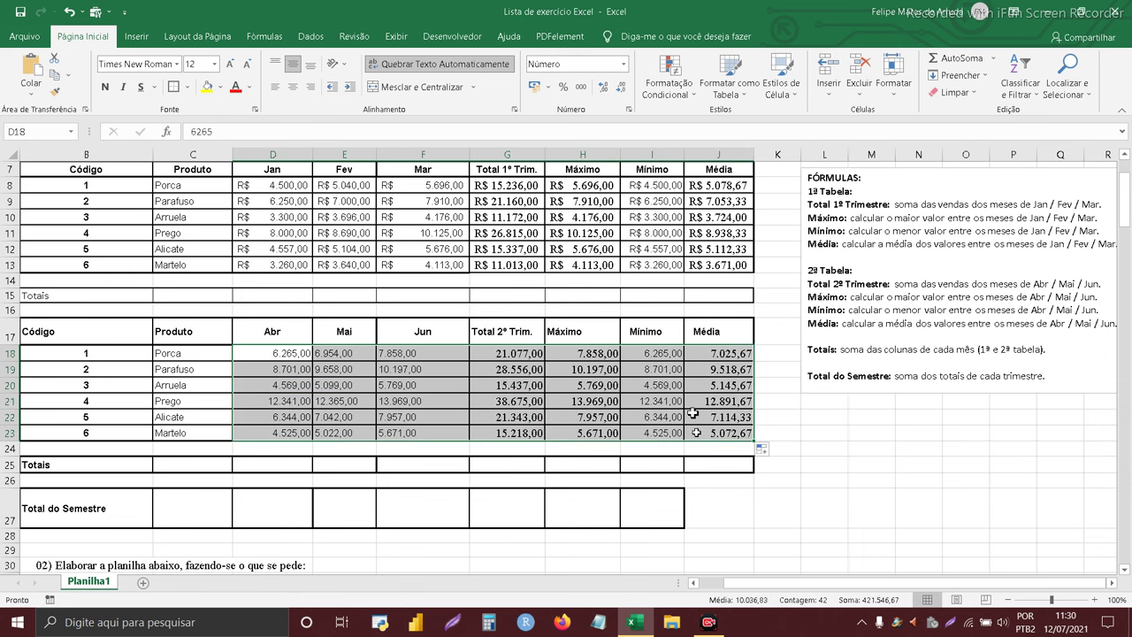
Apply R$ accounting format to D18:J23 and align it like the first table
left_click(534, 86)
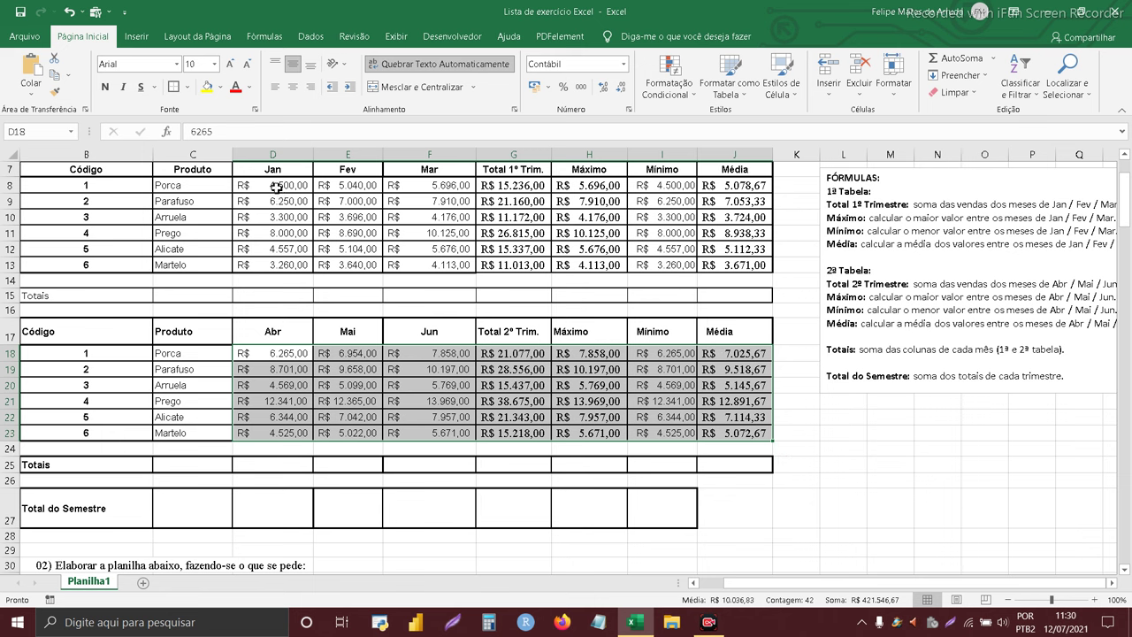
left_click_drag(276, 186, 727, 262)
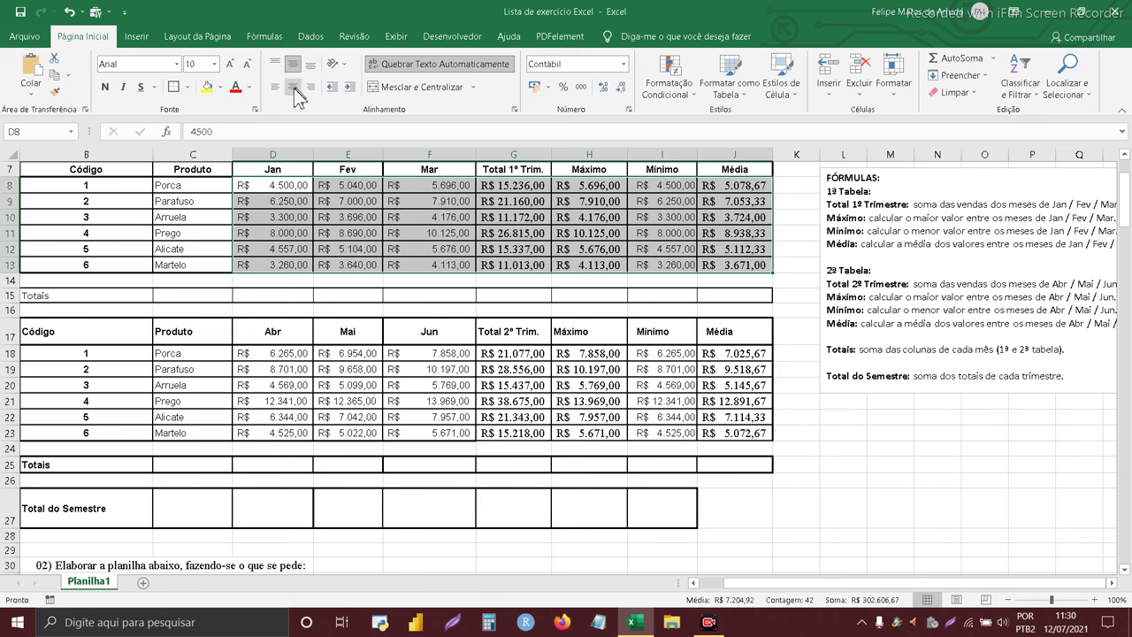
left_click(294, 88)
left_click_drag(259, 351, 727, 432)
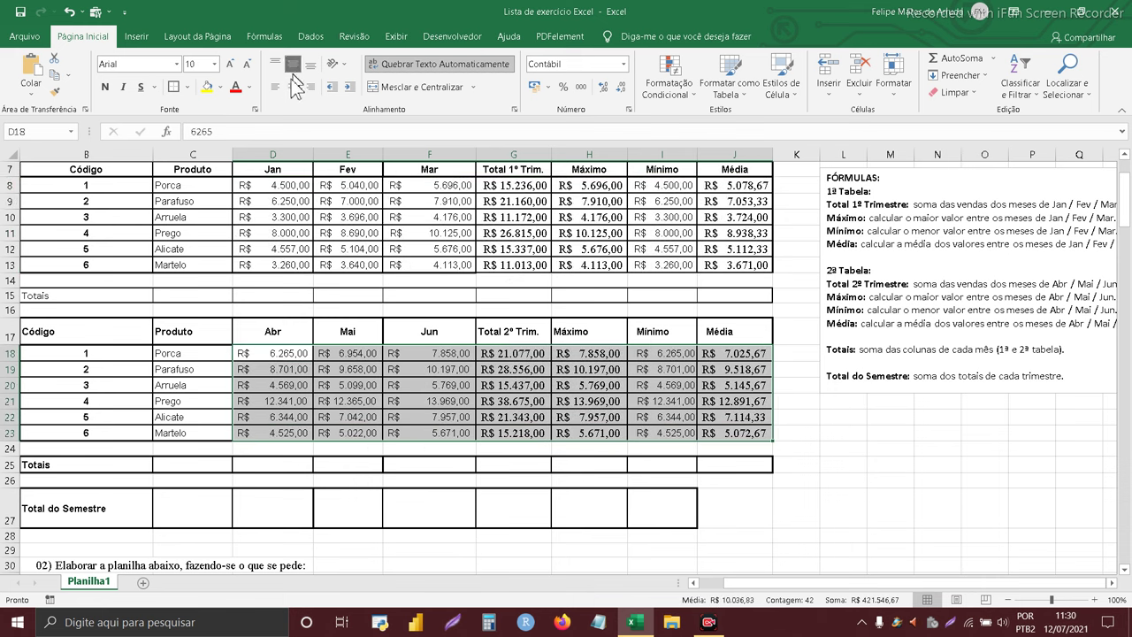
left_click(295, 86)
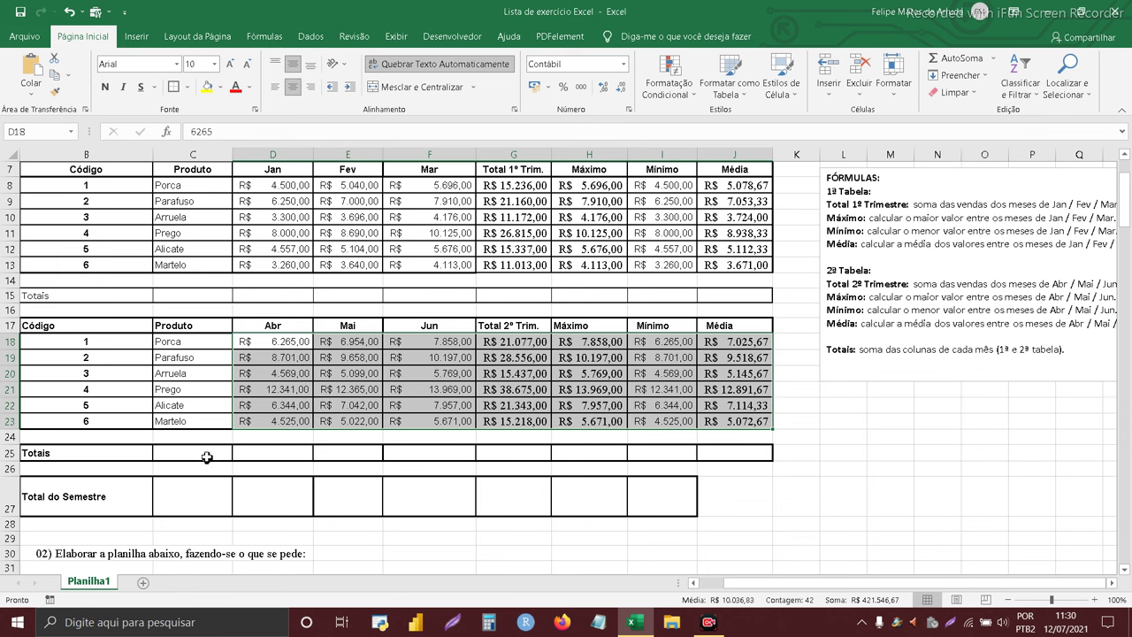
left_click(206, 457)
left_click(280, 296)
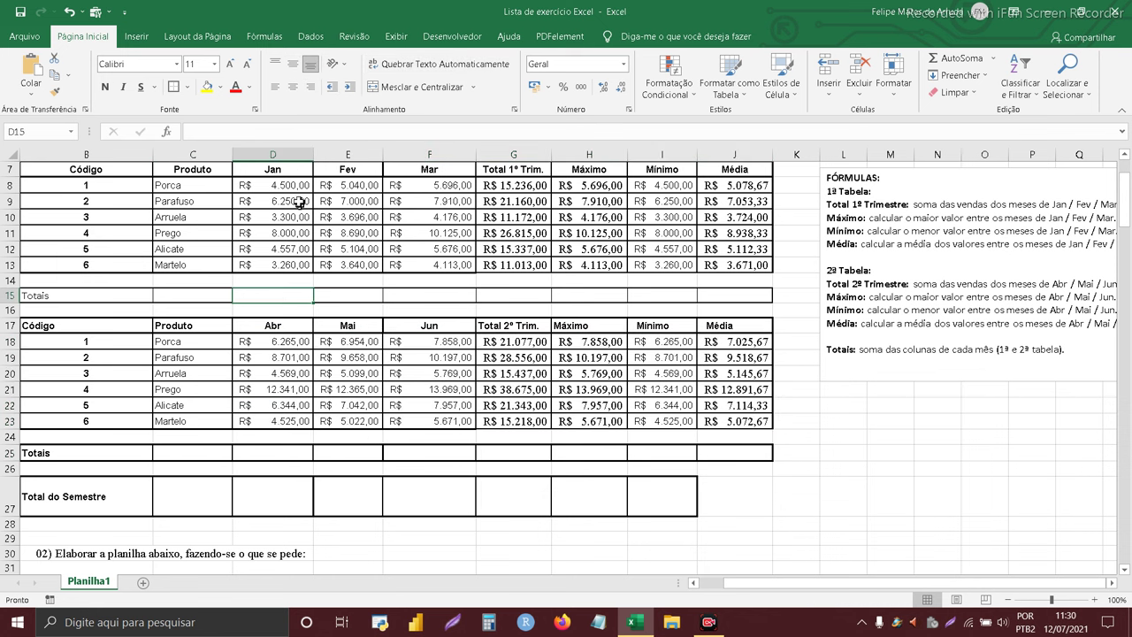
Enter =SOMA(D8:D13) in D15 for a Jan total of R$ 29.867,00
type("=")
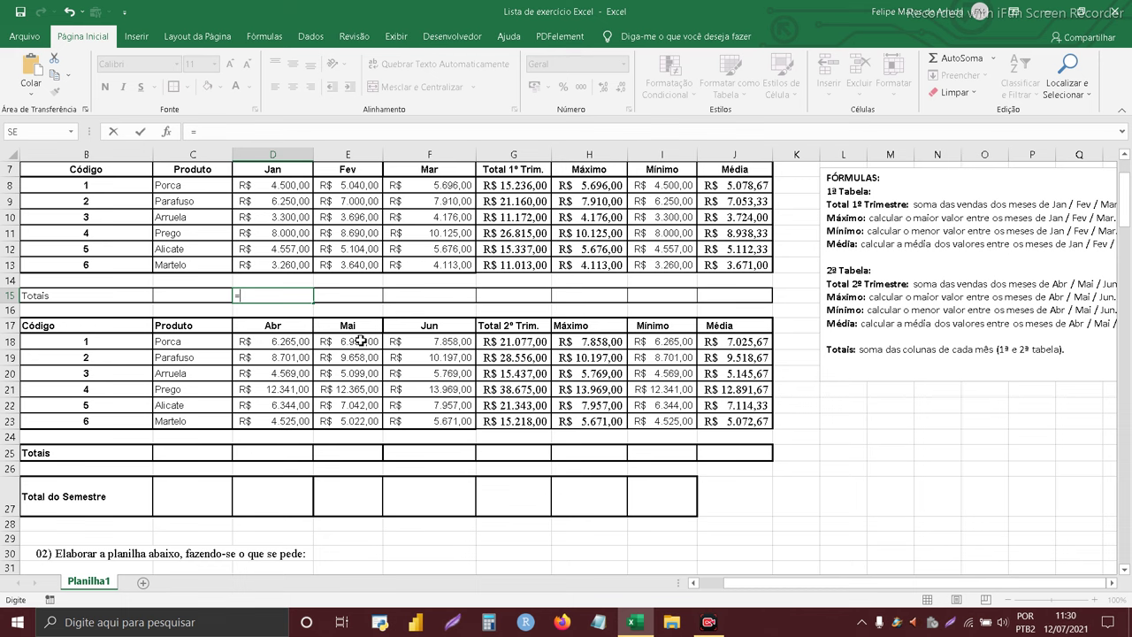
type("SOMA(")
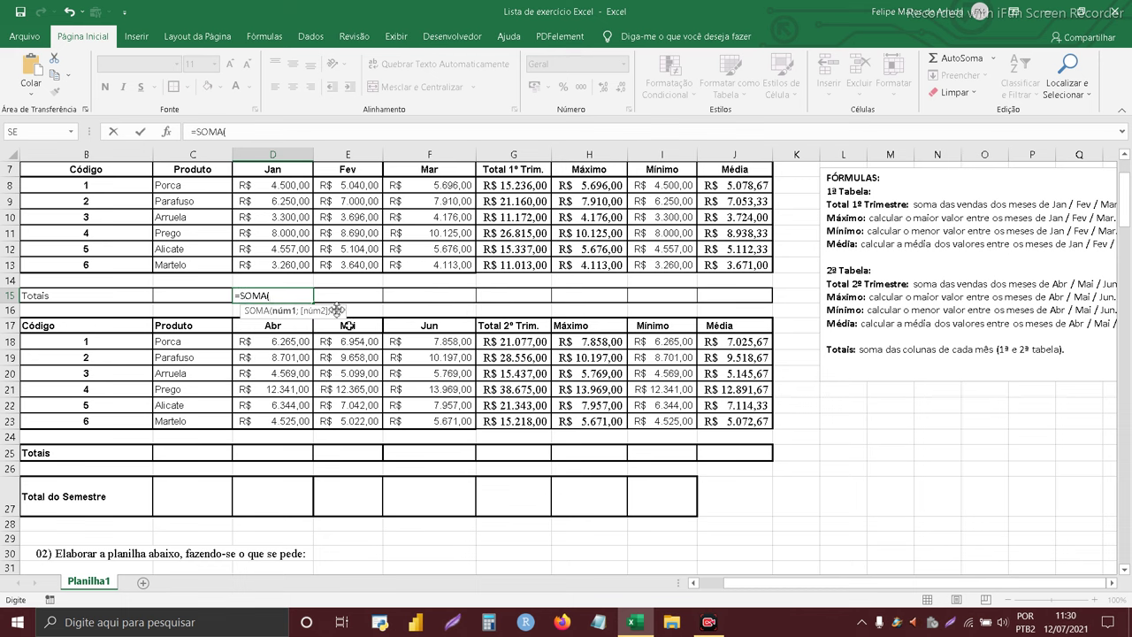
left_click_drag(285, 184, 292, 262)
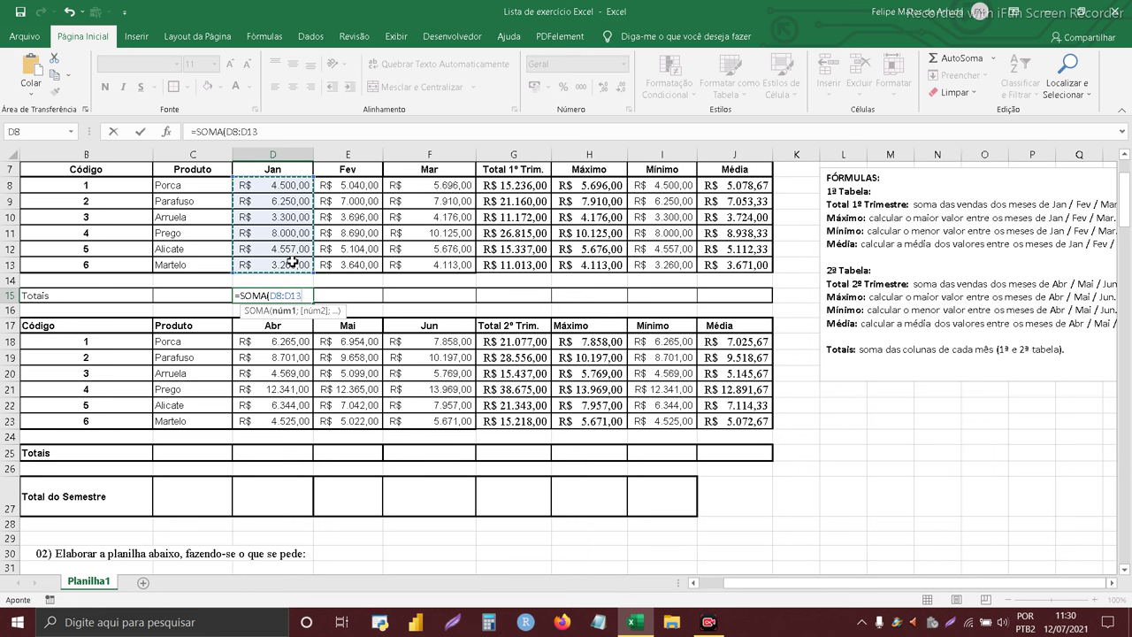
key("Return")
Copy the Jan total formula across E15:J15 through Média, then check the Fev and Mar totals
left_click(345, 295)
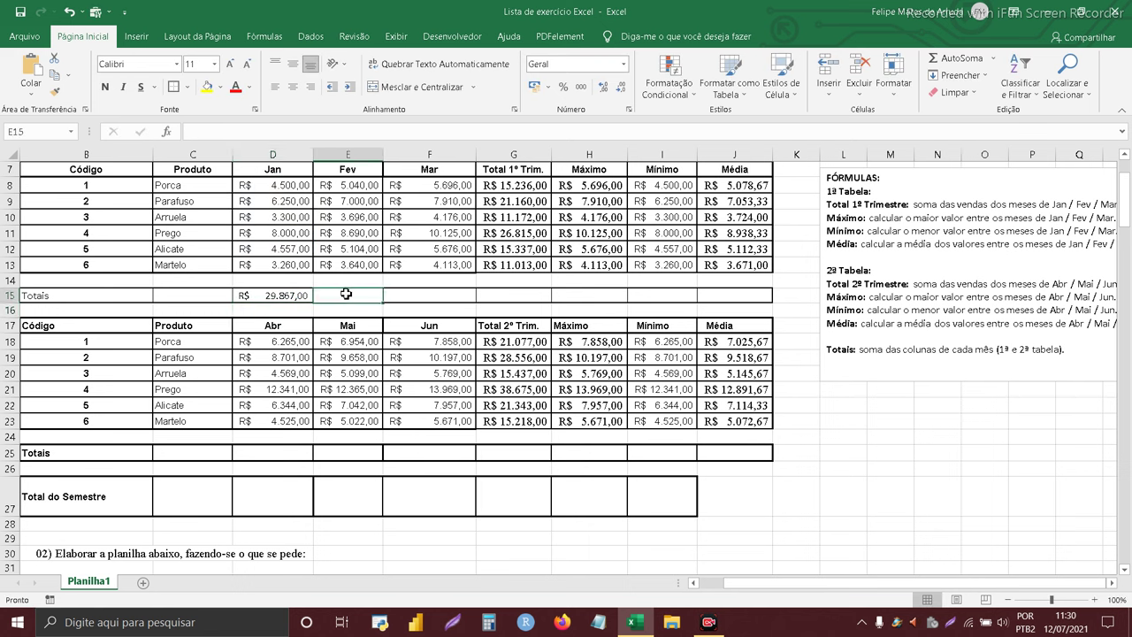
left_click(304, 298)
left_click_drag(309, 302, 708, 300)
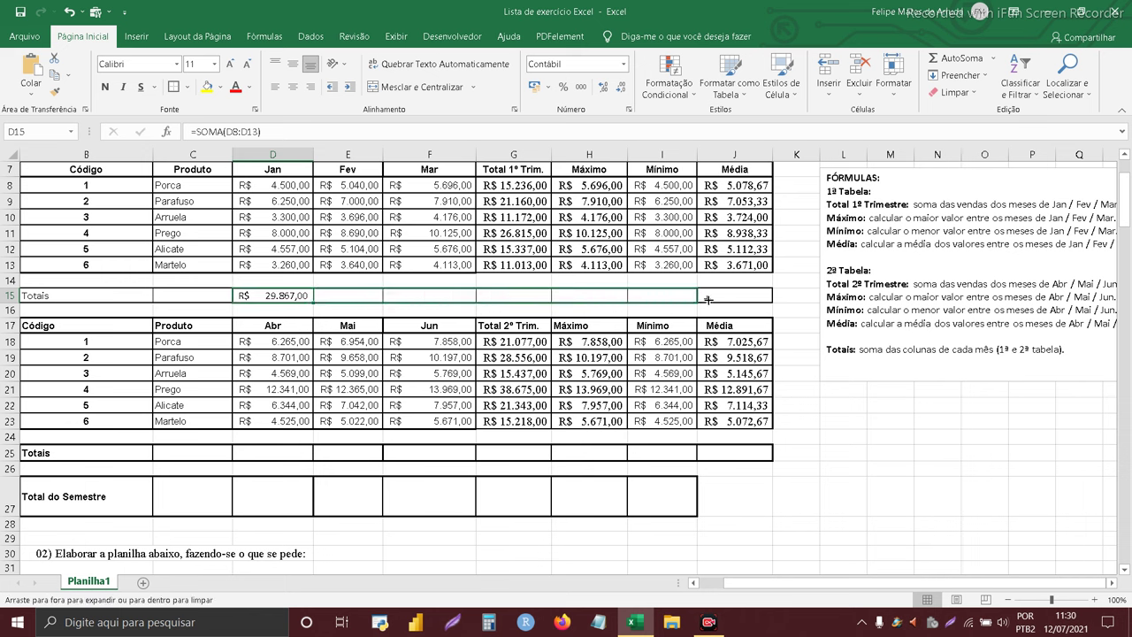
left_click_drag(724, 300, 746, 303)
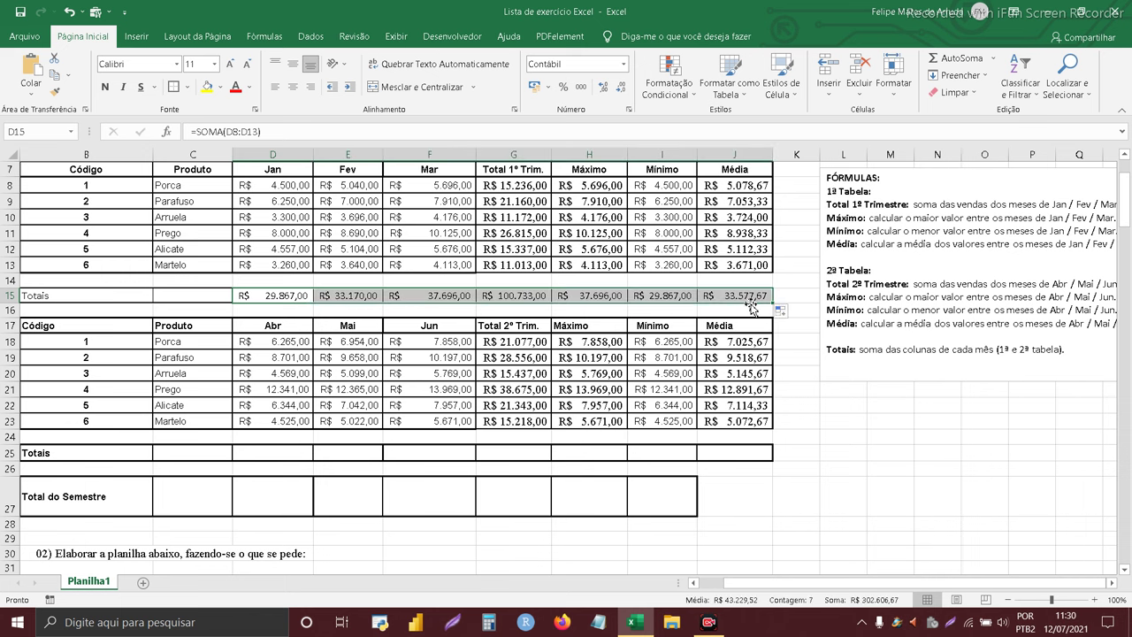
left_click(345, 296)
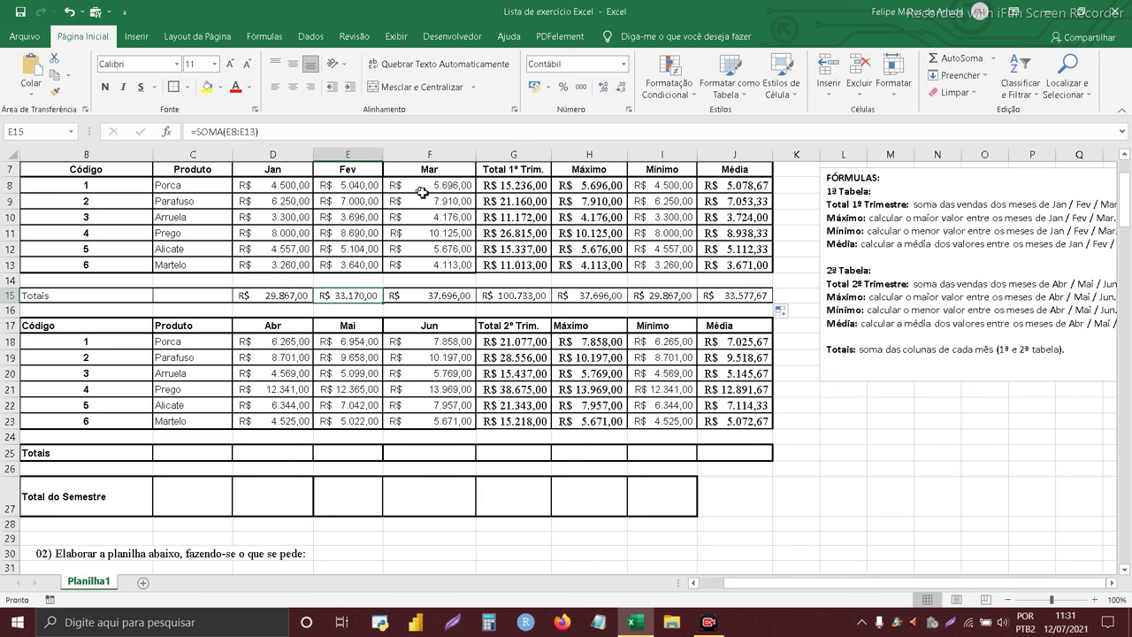
left_click(463, 297)
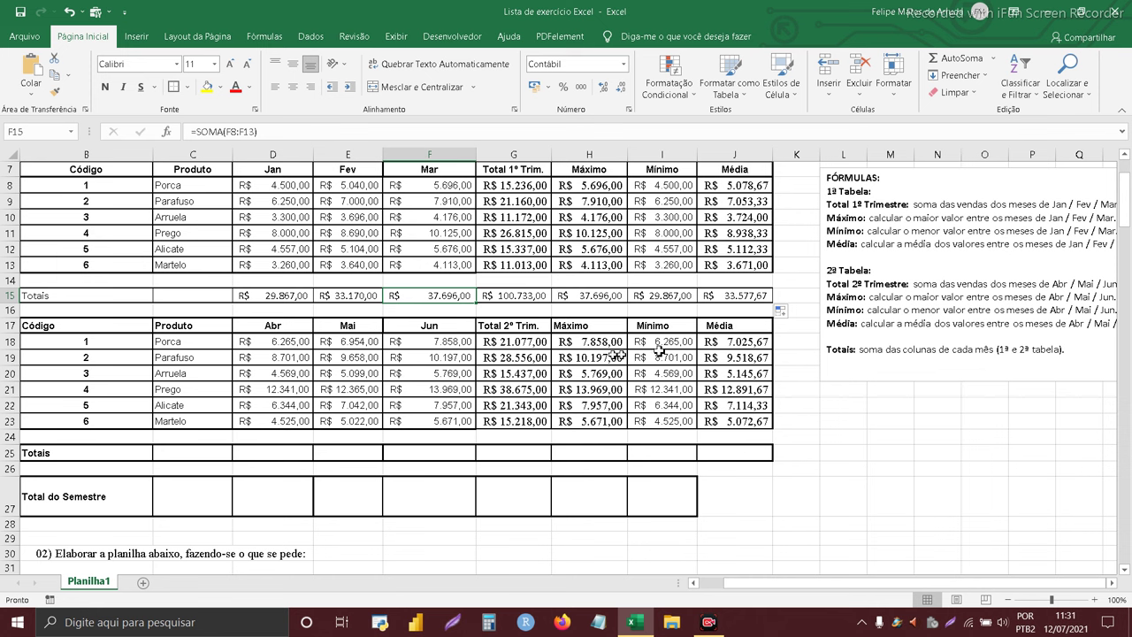
scroll(536, 399, "down", 1)
left_click(220, 411)
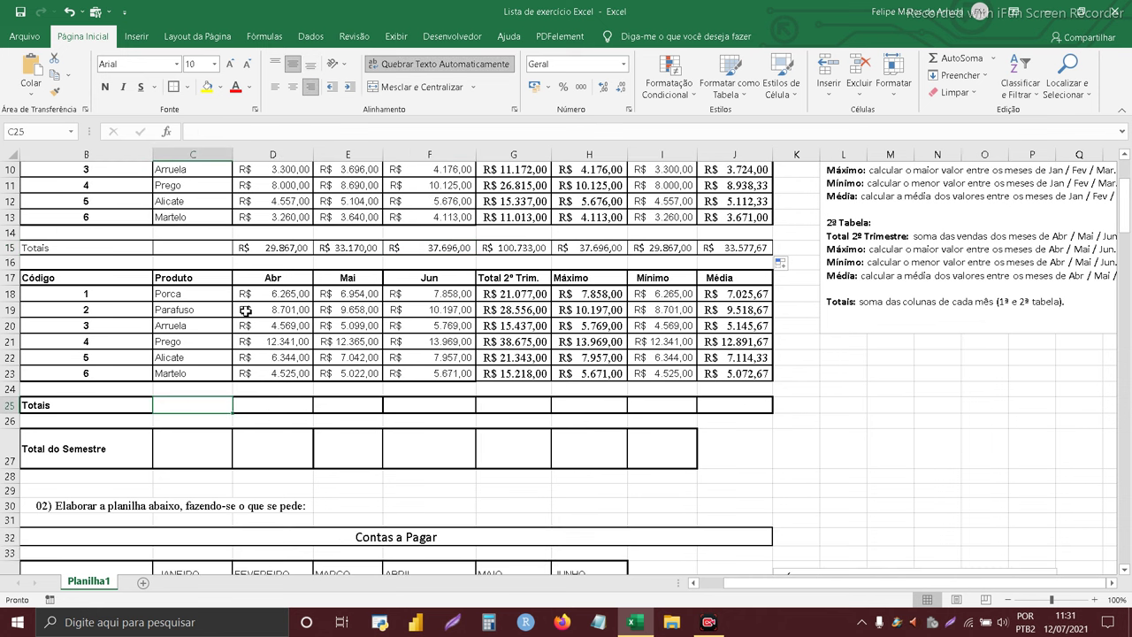
Enter =SOMA(D18:D23) in D25 and fill it right to J25
left_click(272, 407)
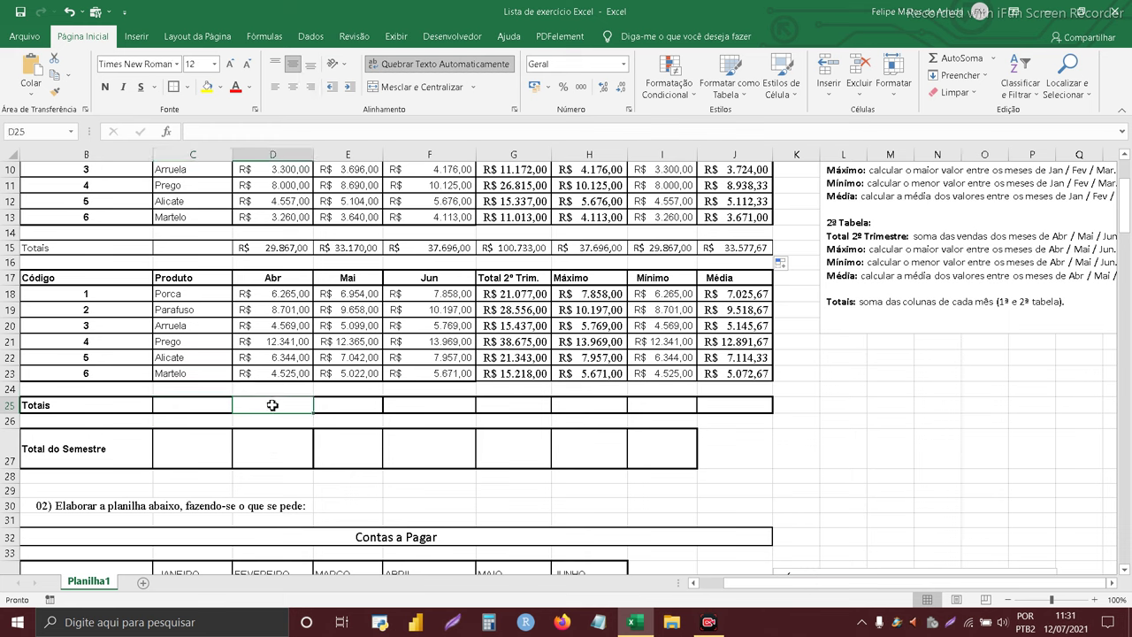
type("=SOMA(")
left_click_drag(306, 299, 292, 376)
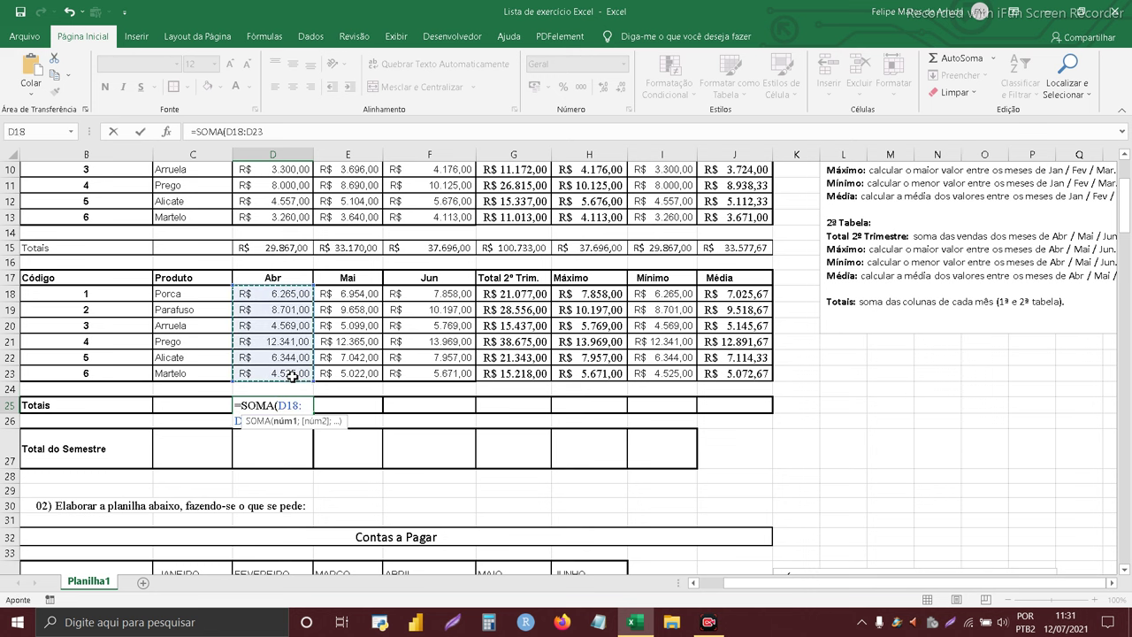
key("Return")
left_click(296, 405)
left_click_drag(314, 412, 747, 412)
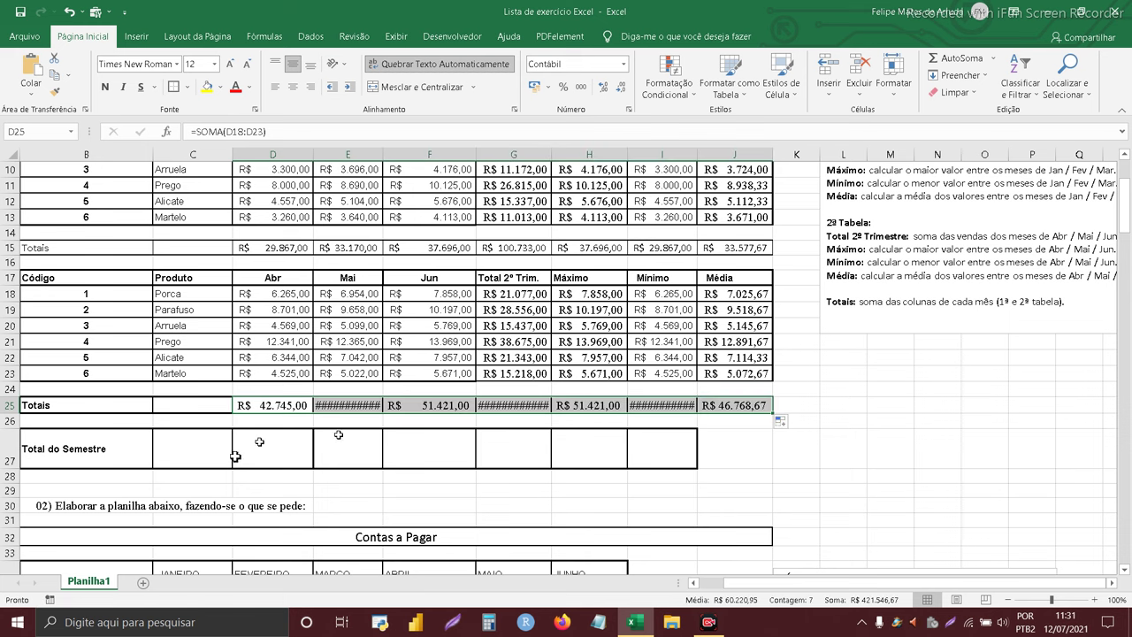
Autofit columns E, G and I so their totals no longer show ########
double_click(382, 155)
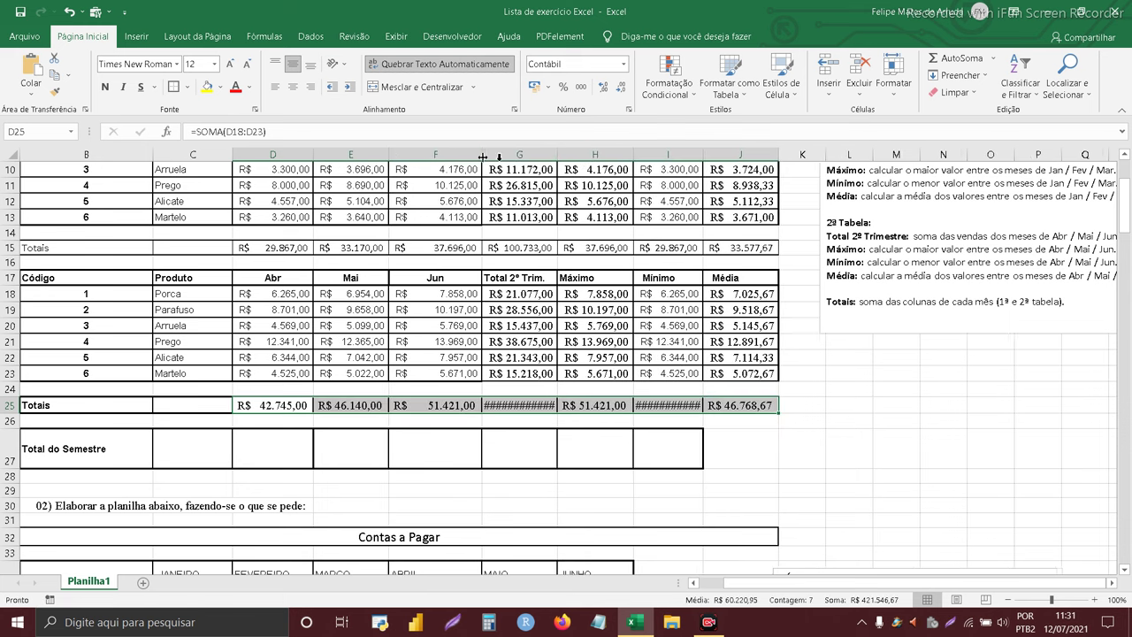
double_click(557, 155)
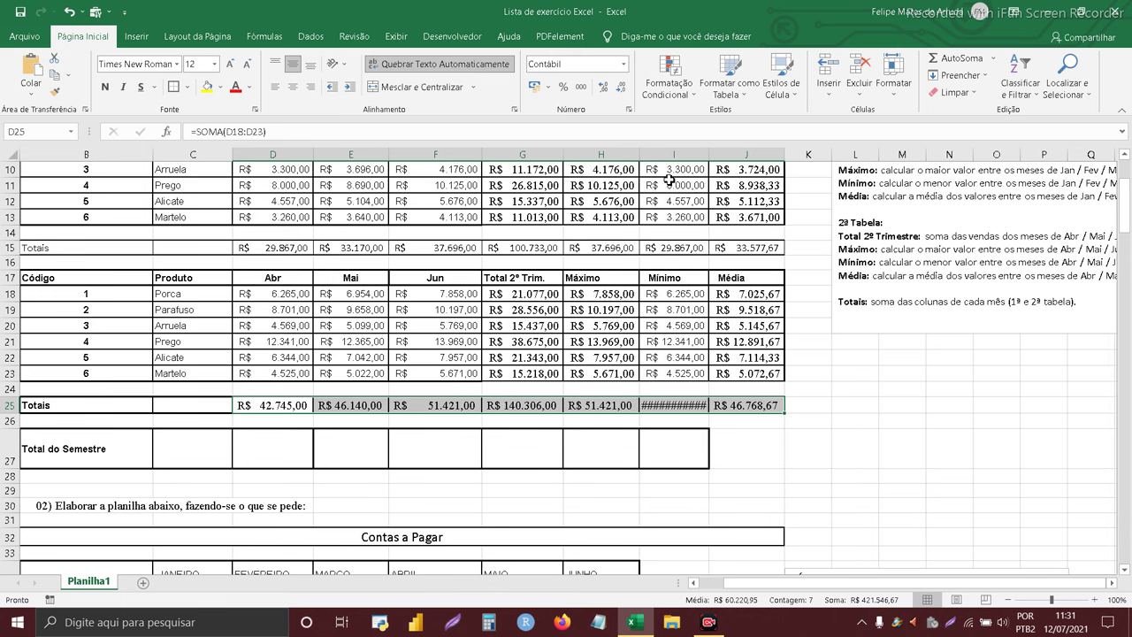
double_click(707, 156)
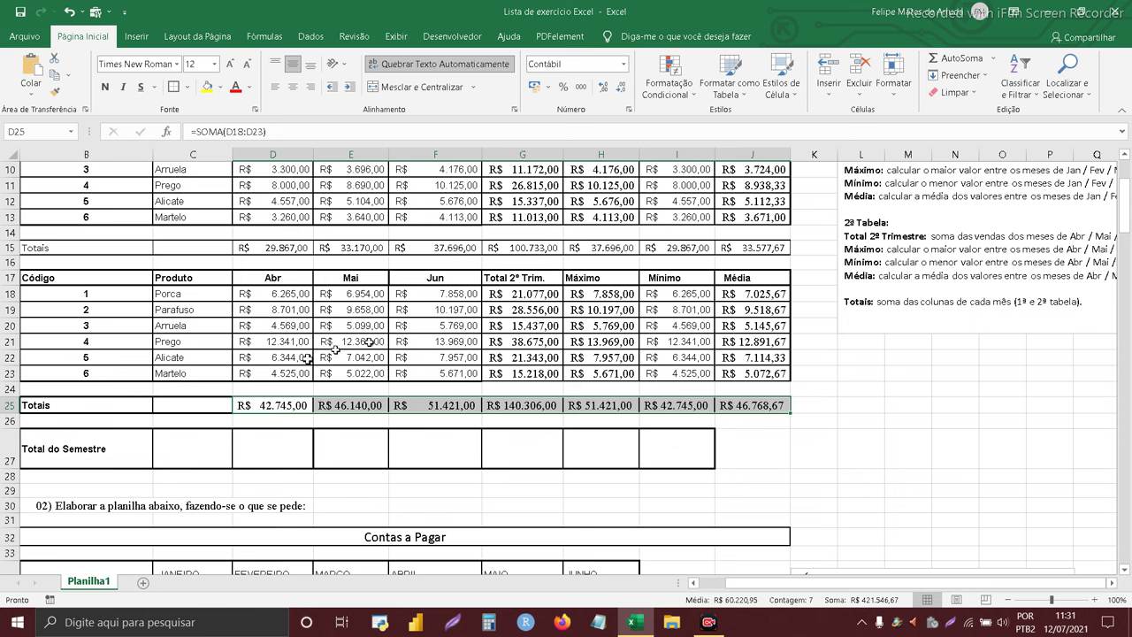
scroll(324, 369, "up", 2)
scroll(303, 360, "down", 5)
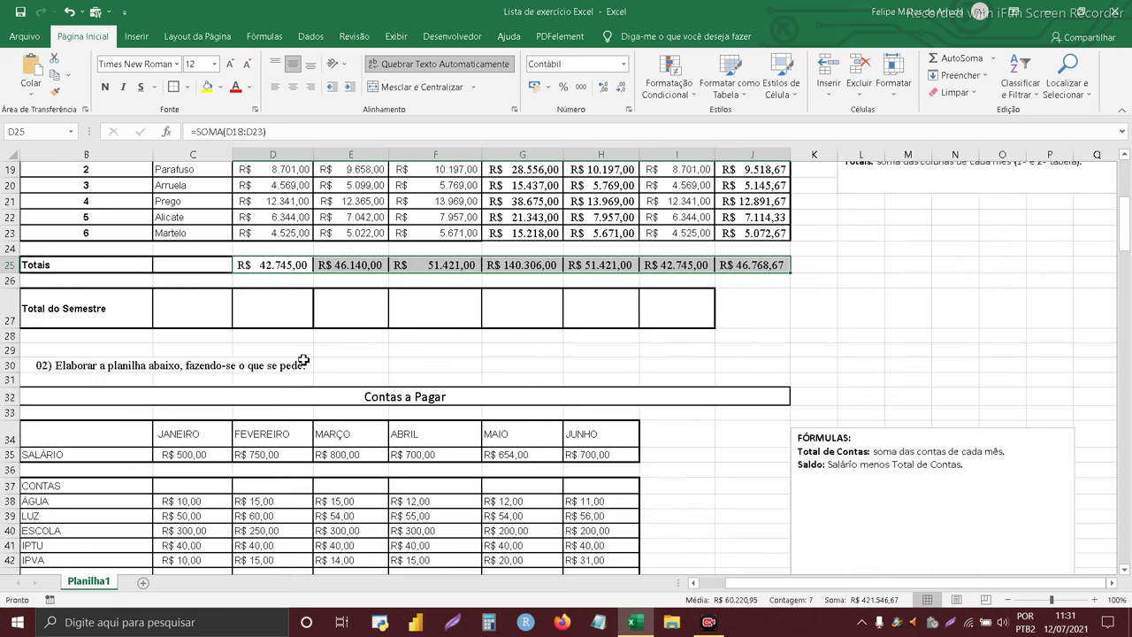
scroll(301, 344, "up", 3)
scroll(656, 360, "up", 2)
scroll(616, 346, "down", 2)
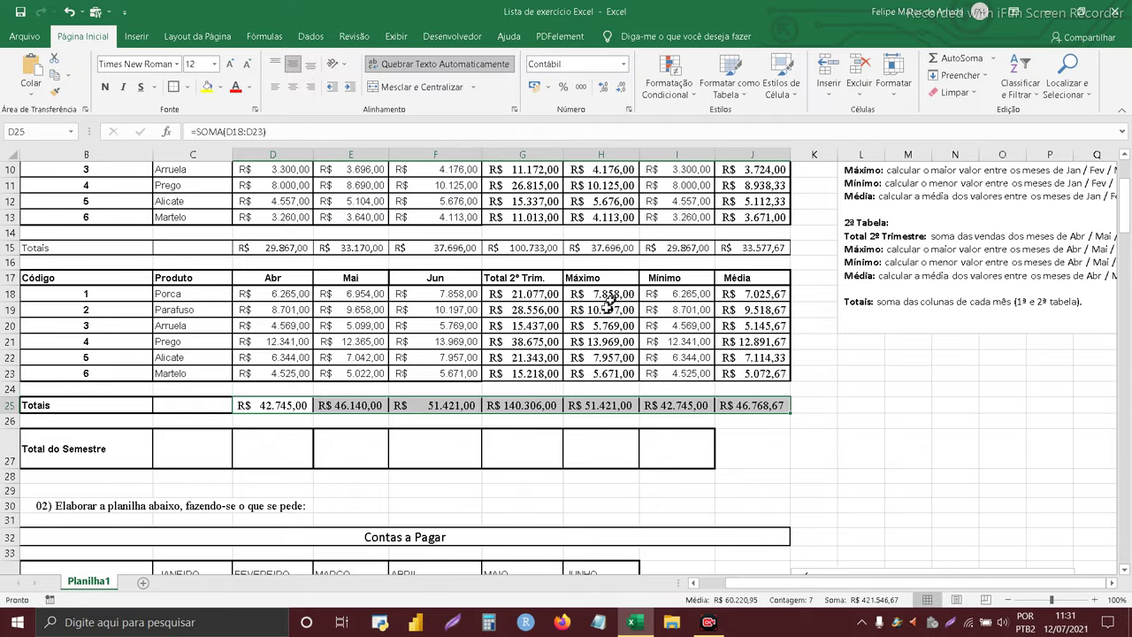
left_click(614, 407)
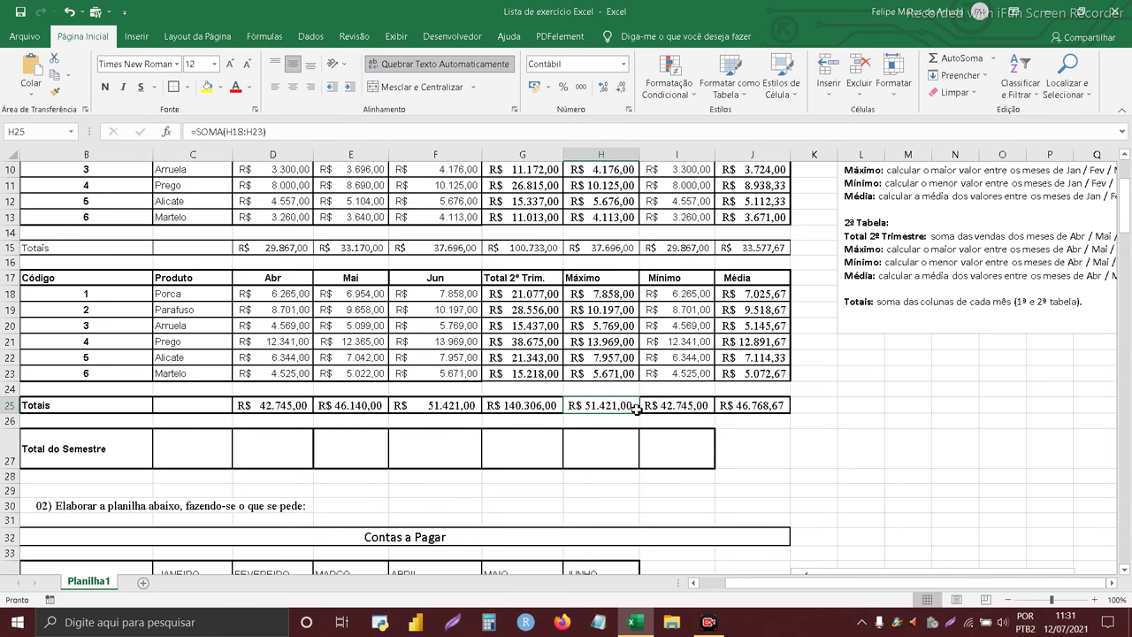
left_click(664, 405)
left_click(770, 404)
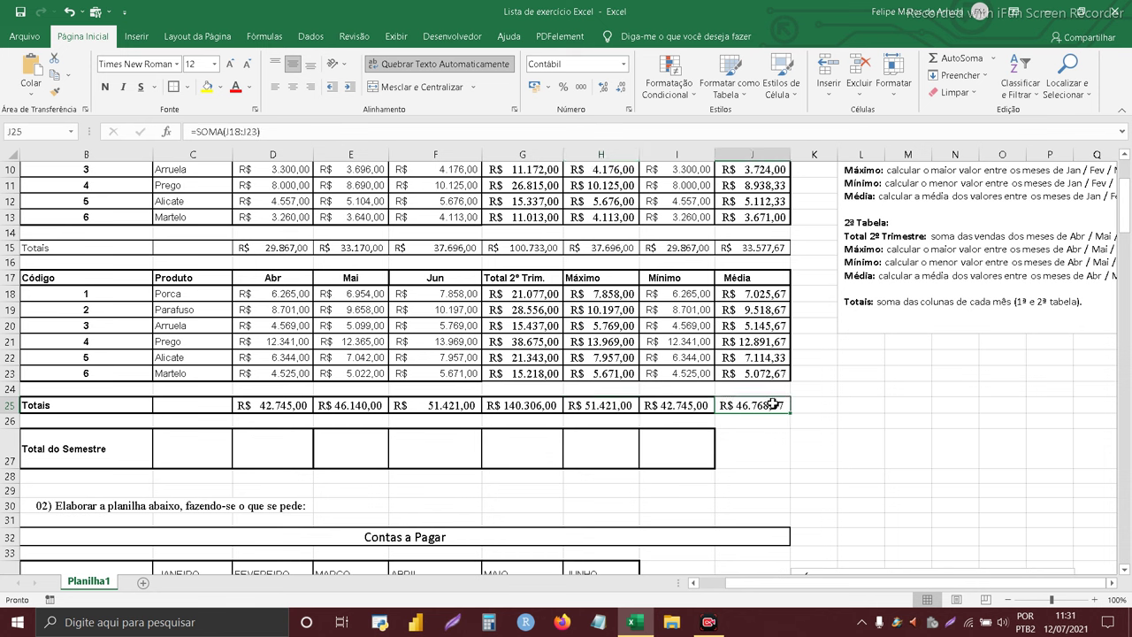
left_click(442, 405)
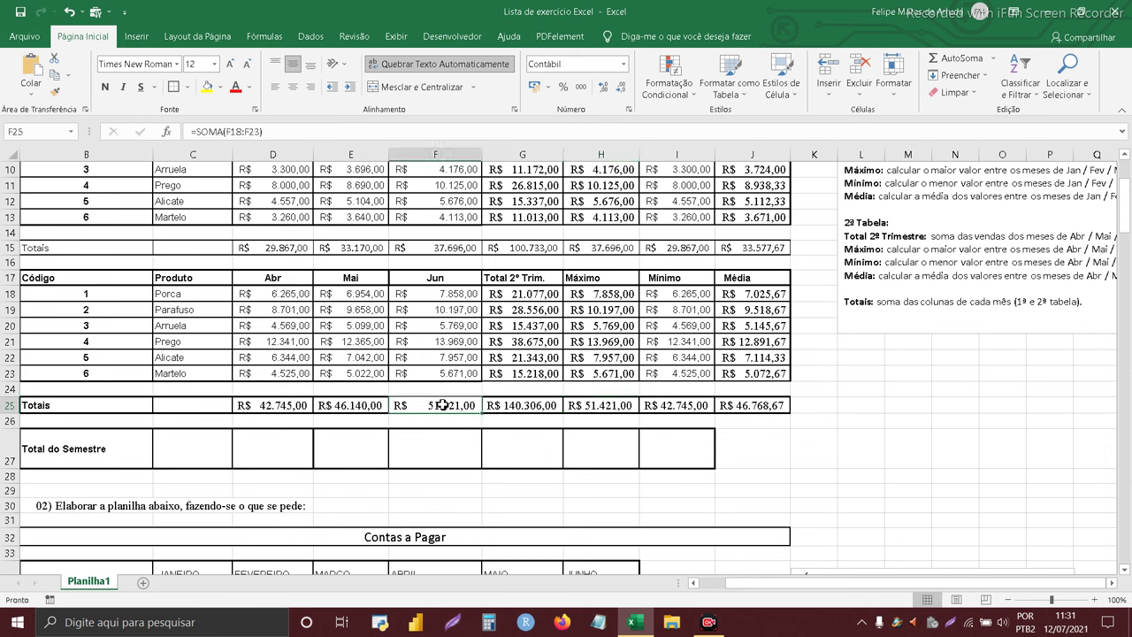
left_click(339, 404)
left_click(195, 453)
left_click(252, 451)
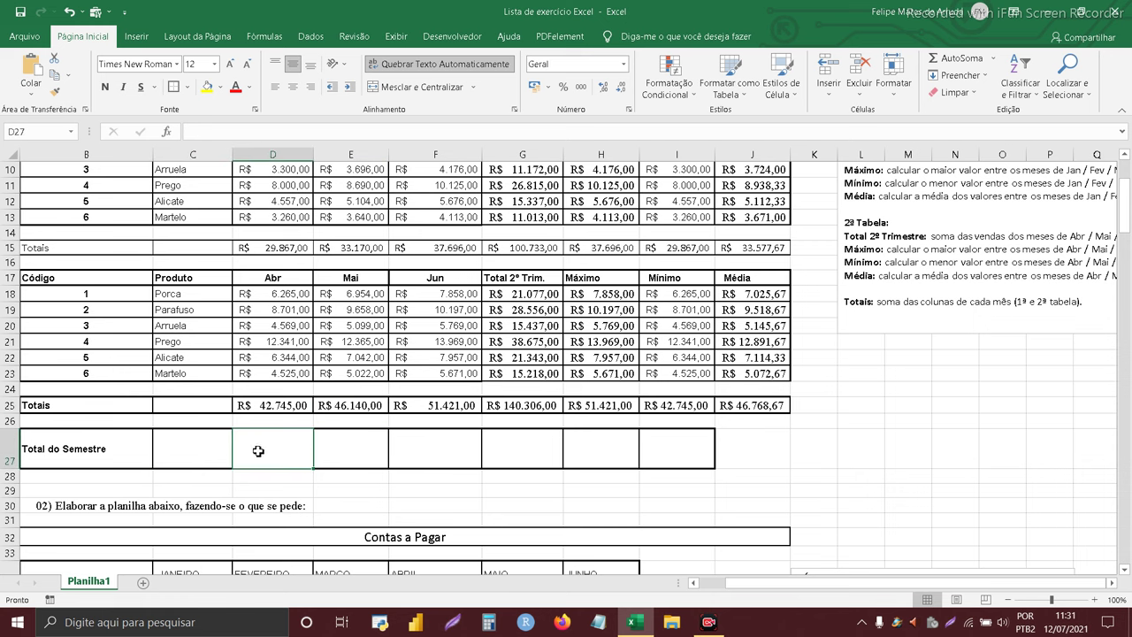
scroll(276, 370, "up", 3)
scroll(434, 434, "down", 6)
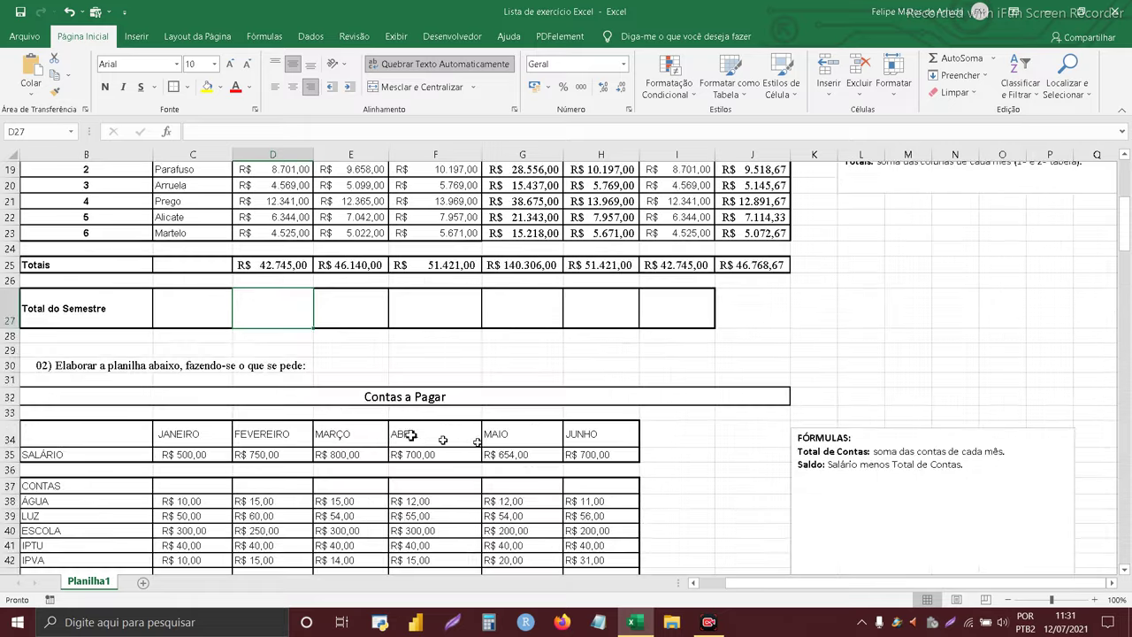
scroll(296, 352, "up", 2)
scroll(351, 376, "up", 3)
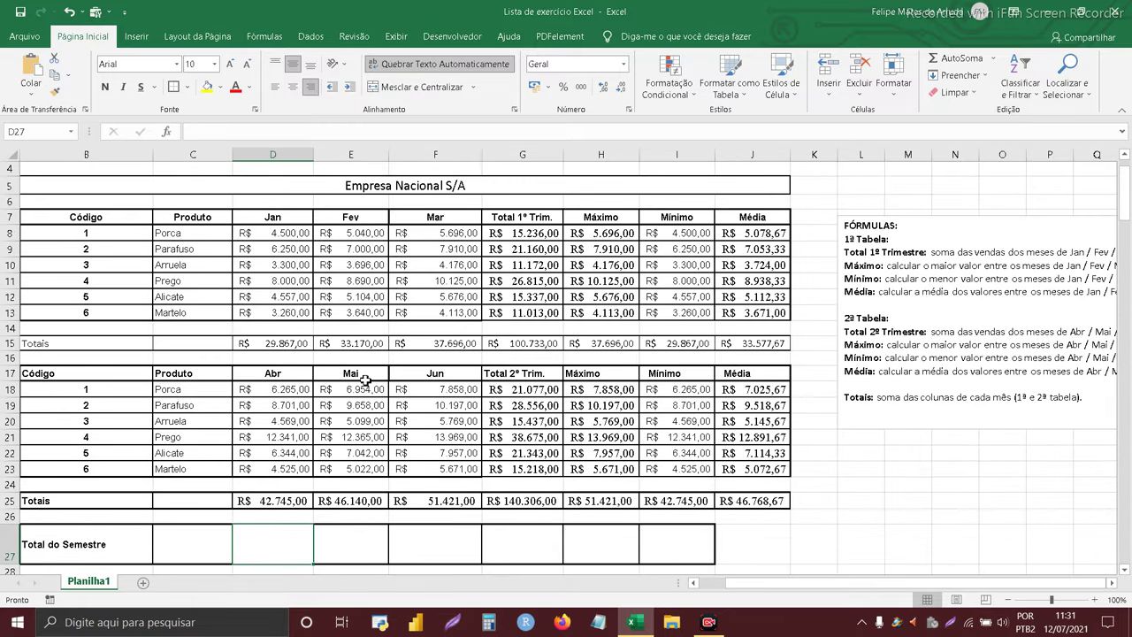
Enter =SOMA(G15;G25) in D27, replacing a wrong first reference, to get R$ 241.039,00
type("=SOMA(")
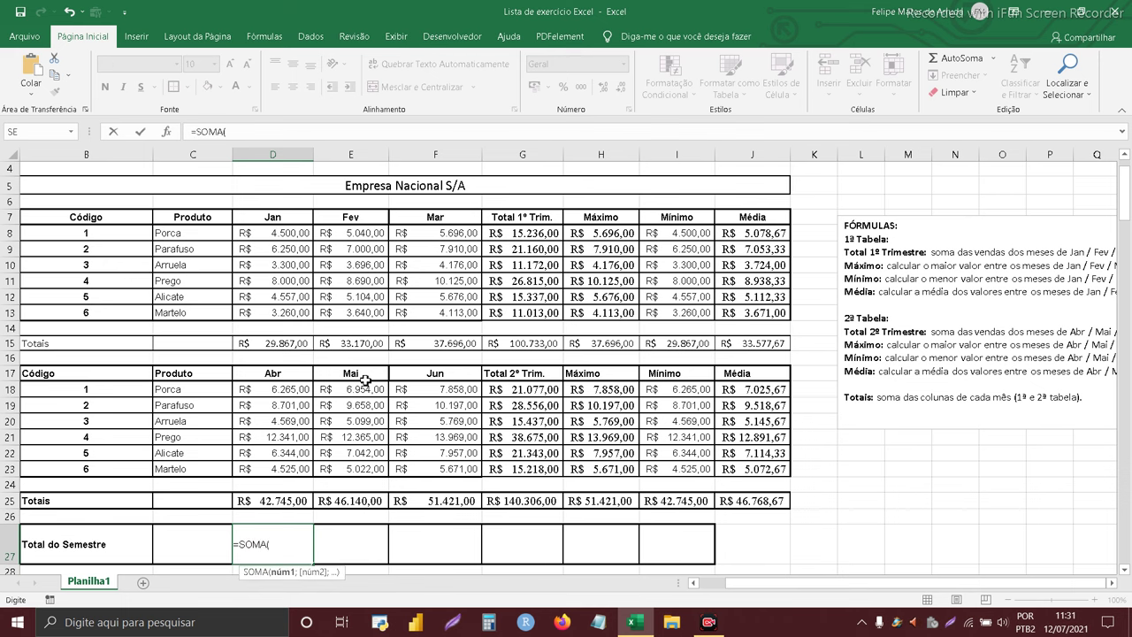
left_click(284, 500)
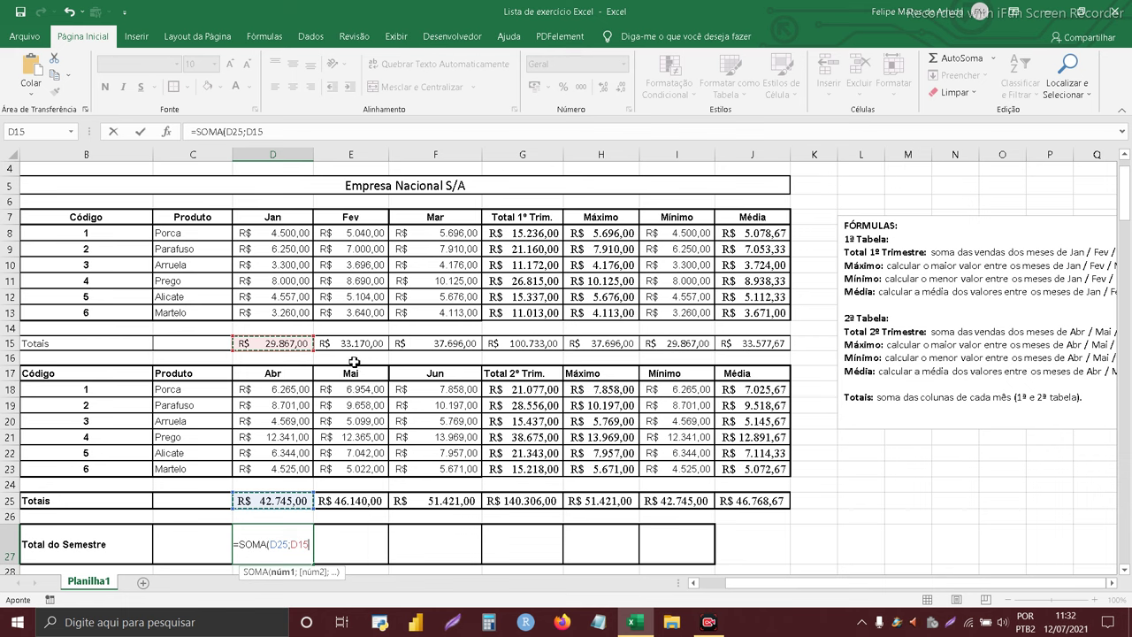
key("BackSpace")
key("BackSpace")
key("BackSpace")
key("BackSpace")
key("BackSpace")
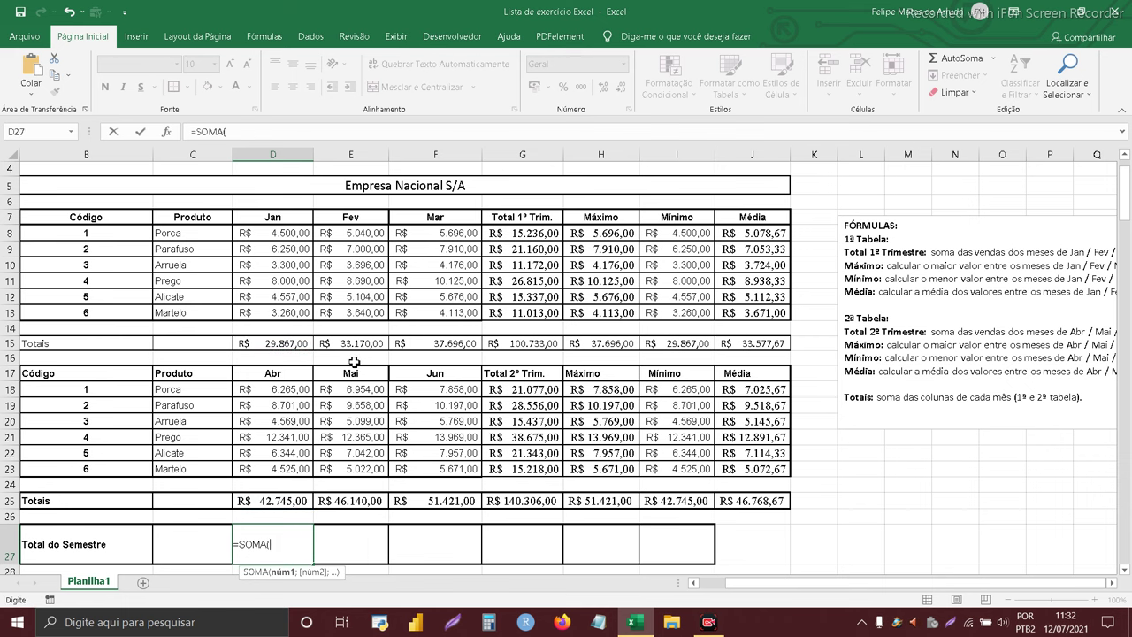
left_click(530, 343)
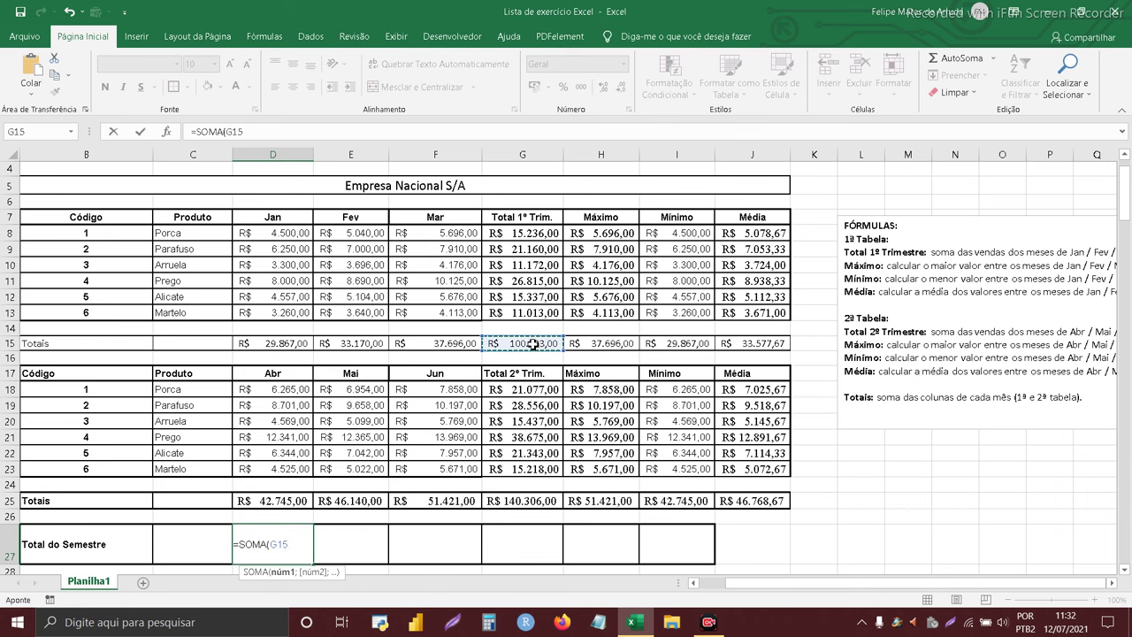
type(";")
left_click(547, 501)
key("Return")
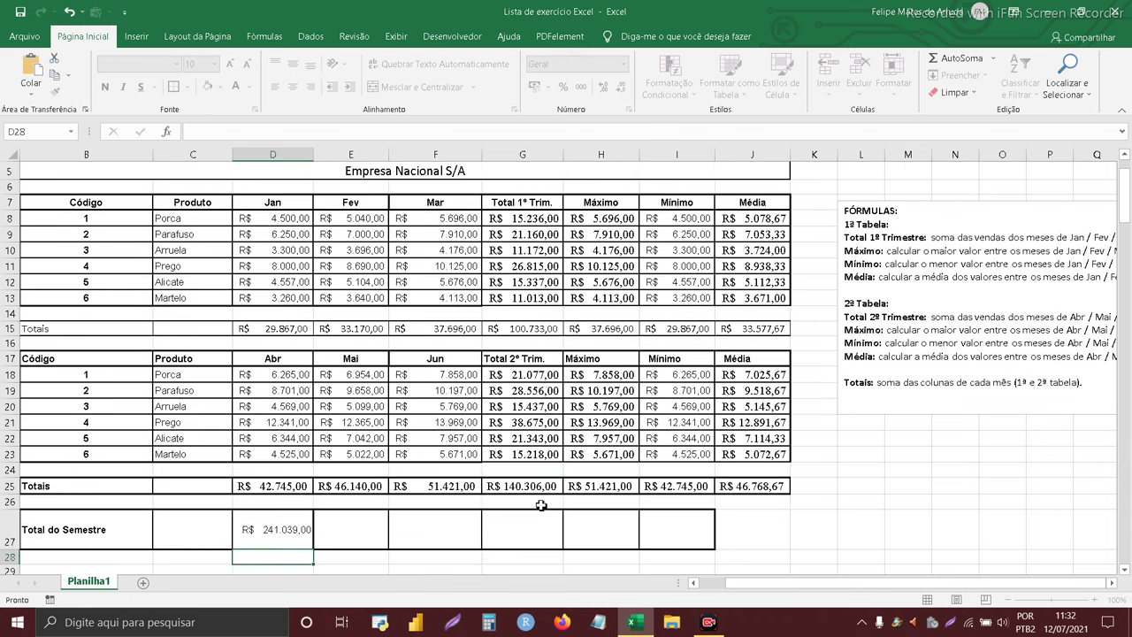
left_click(295, 528)
scroll(375, 436, "down", 1)
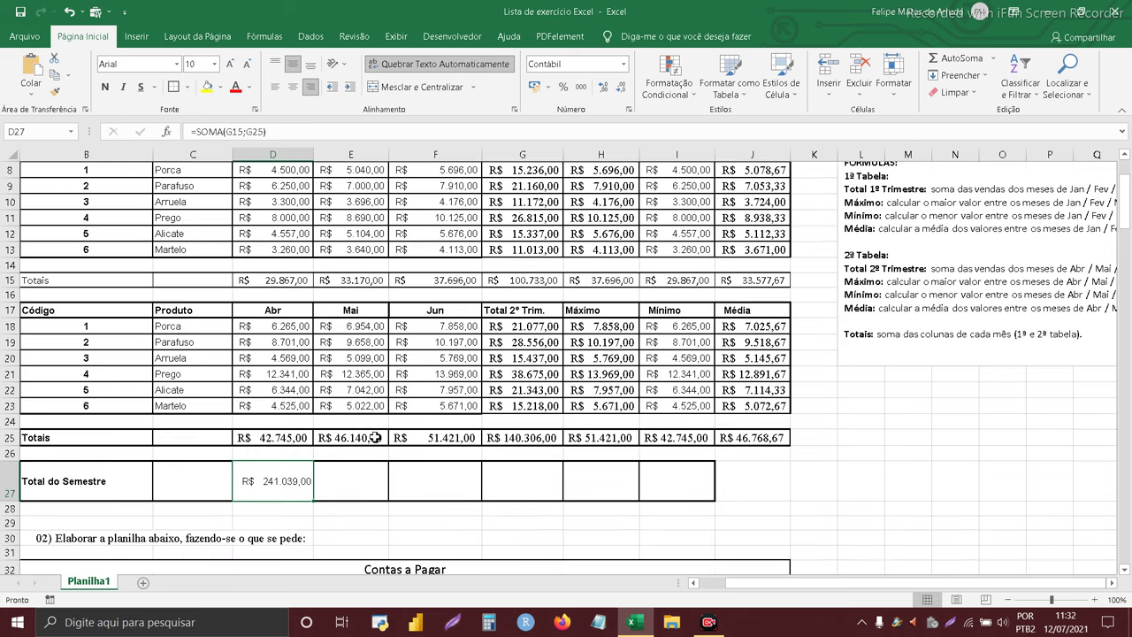